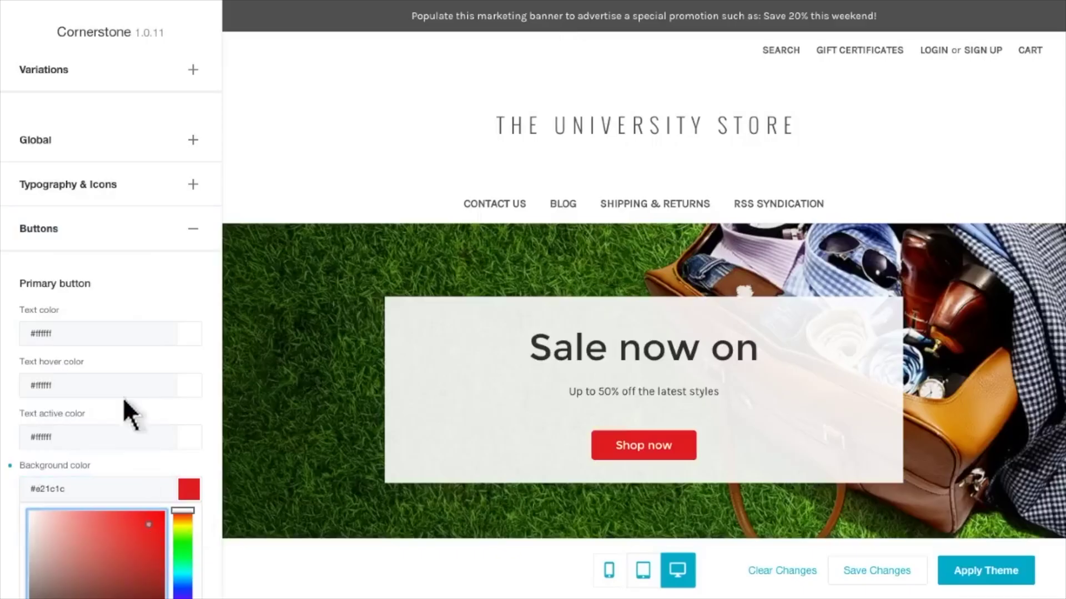
Step: Change the Header's store name text colour to a deep red using the colour picker
{"action": "left_click", "coordinate": [90, 238]}
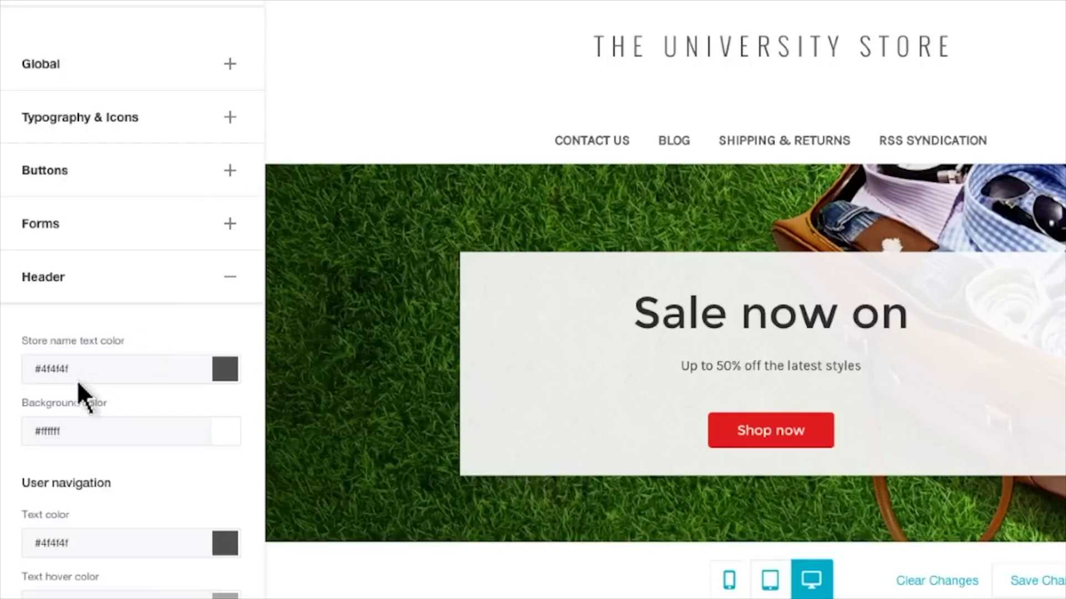
{"action": "left_click", "coordinate": [77, 380]}
{"action": "type", "text": "#00abc9"}
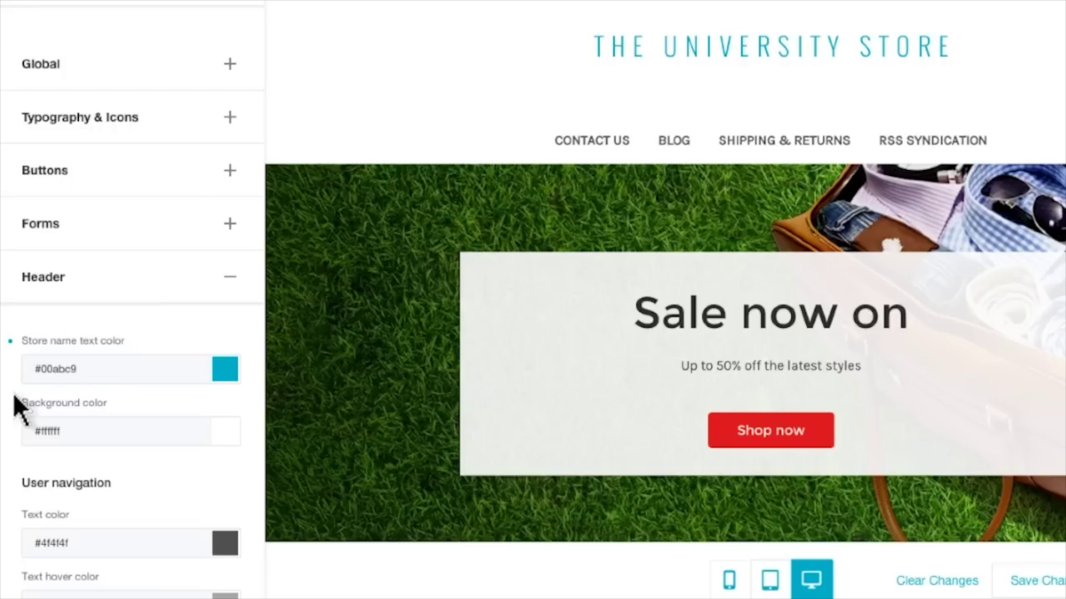
{"action": "left_click", "coordinate": [230, 380]}
{"action": "left_click_drag", "start_coordinate": [225, 478], "coordinate": [226, 547]}
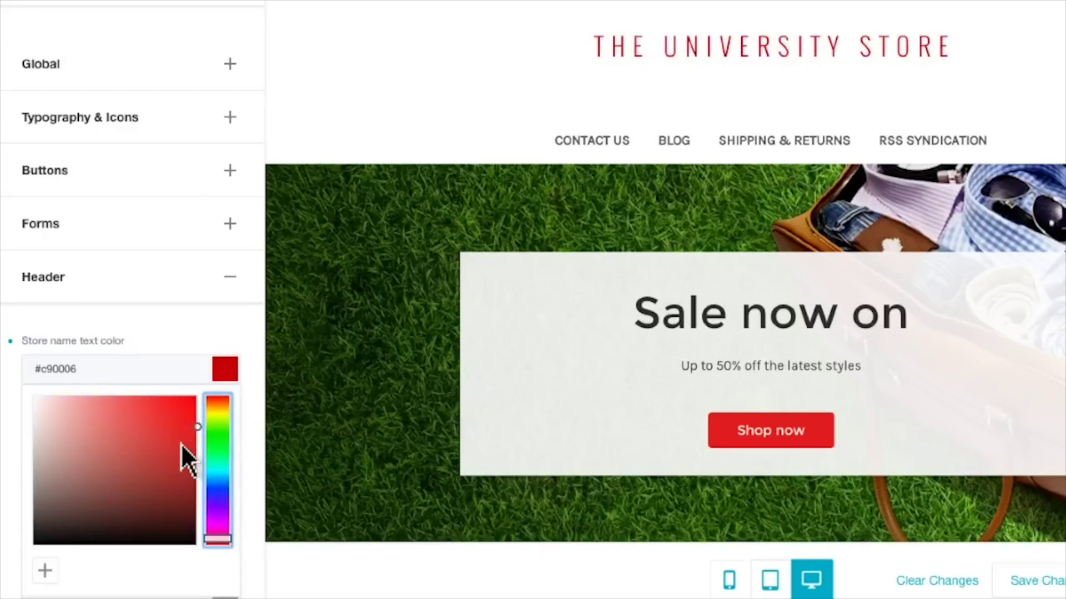
{"action": "left_click_drag", "start_coordinate": [181, 444], "coordinate": [183, 420]}
{"action": "left_click", "coordinate": [291, 462]}
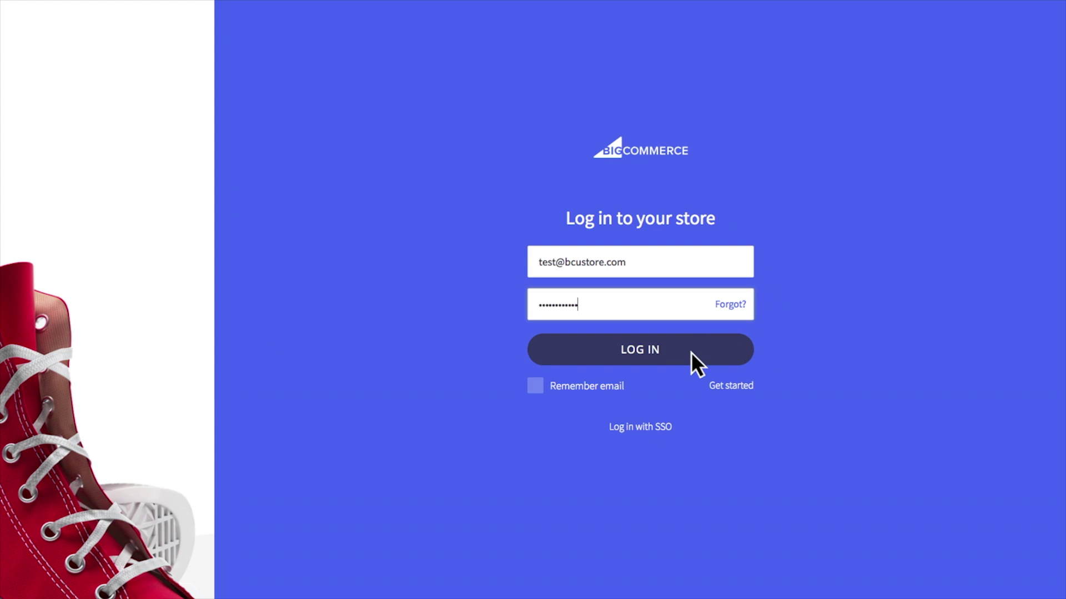
Step: Log in to the store control panel and preview the store at tablet width
{"action": "left_click", "coordinate": [690, 351]}
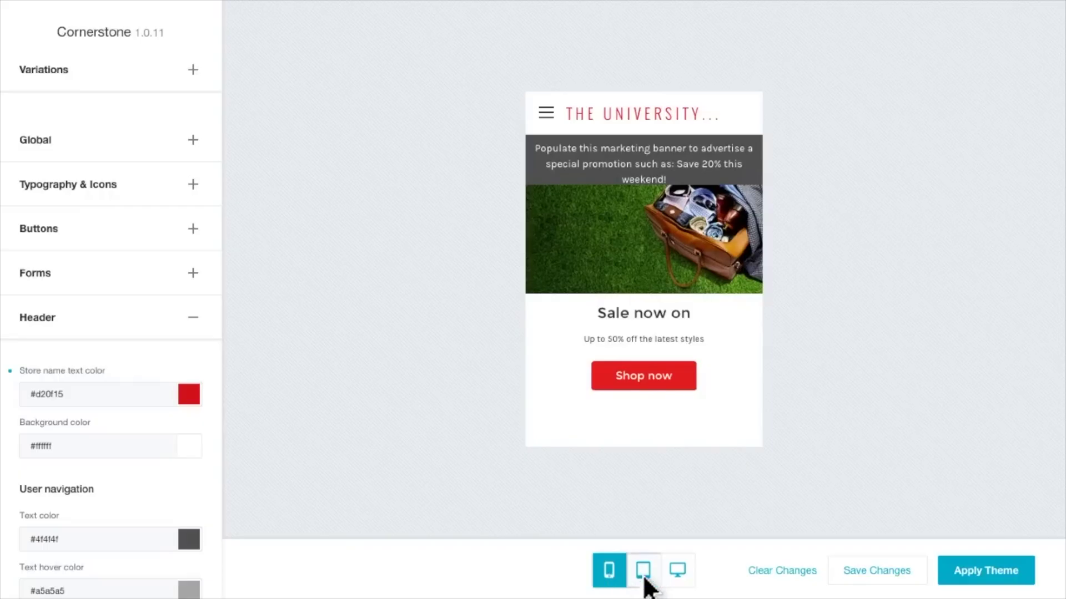
{"action": "left_click", "coordinate": [644, 578]}
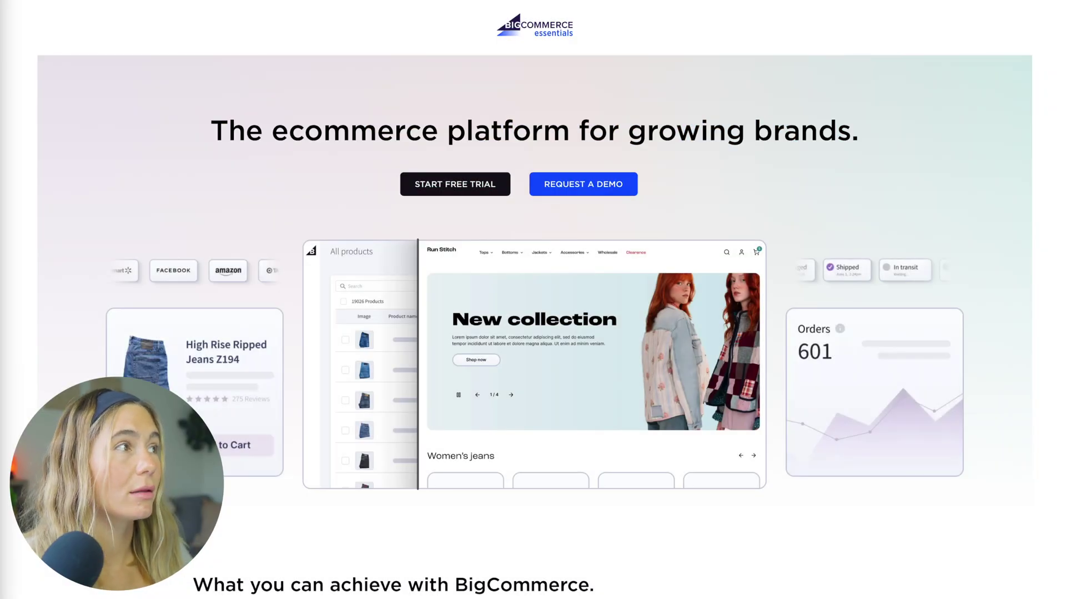
Step: Start the free trial signup and enter the owner's first and last name
{"action": "left_click", "coordinate": [447, 189]}
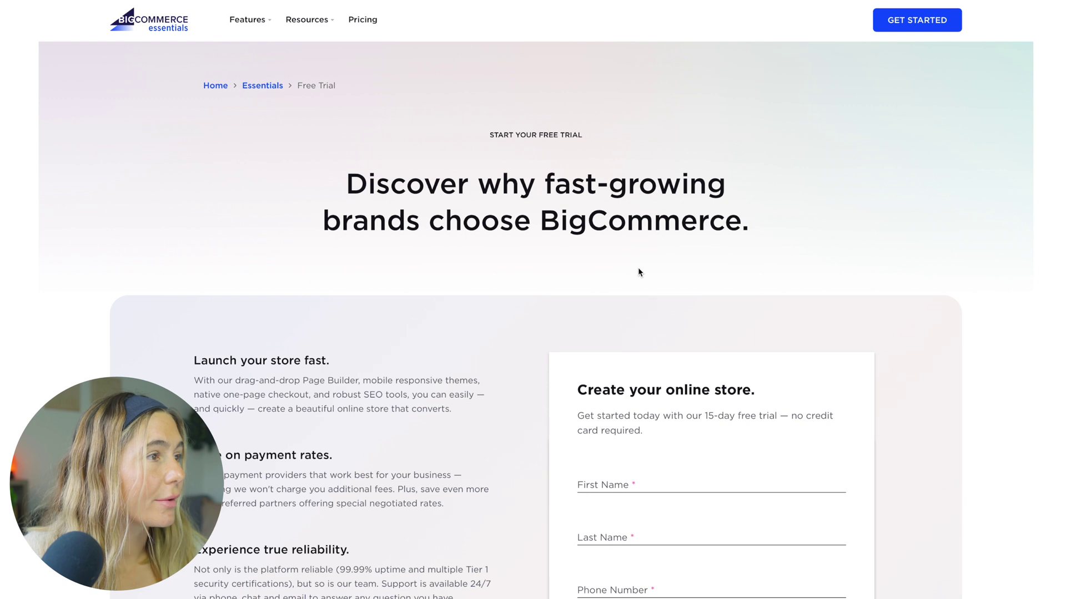
{"action": "scroll", "coordinate": [639, 270], "scroll_direction": "down", "scroll_amount": 2}
{"action": "left_click", "coordinate": [660, 358]}
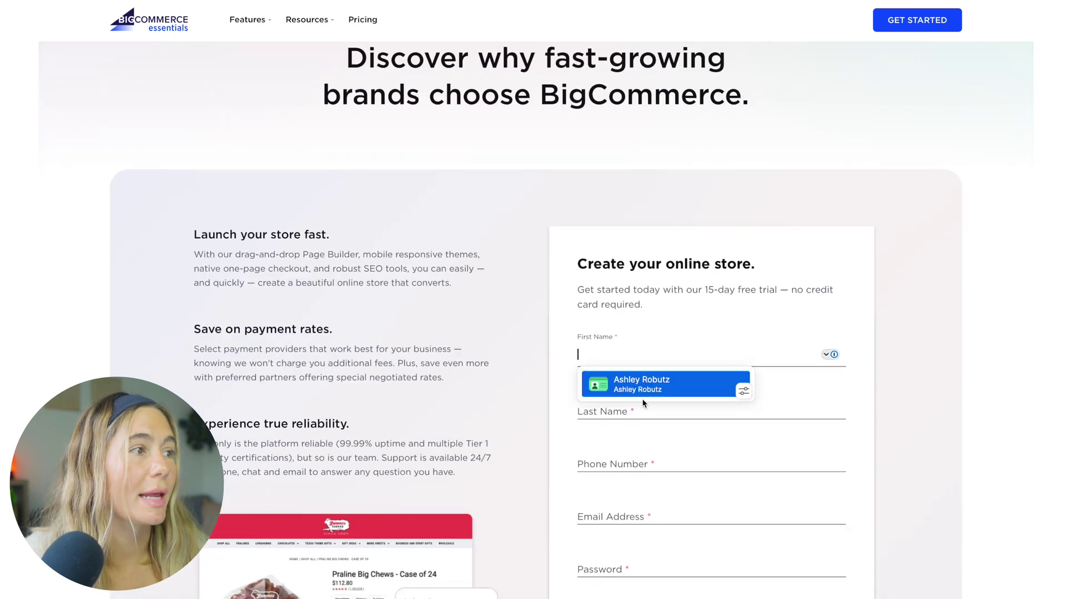
{"action": "left_click", "coordinate": [800, 293]}
{"action": "scroll", "coordinate": [788, 289], "scroll_direction": "down", "scroll_amount": 2}
{"action": "left_click", "coordinate": [777, 264]}
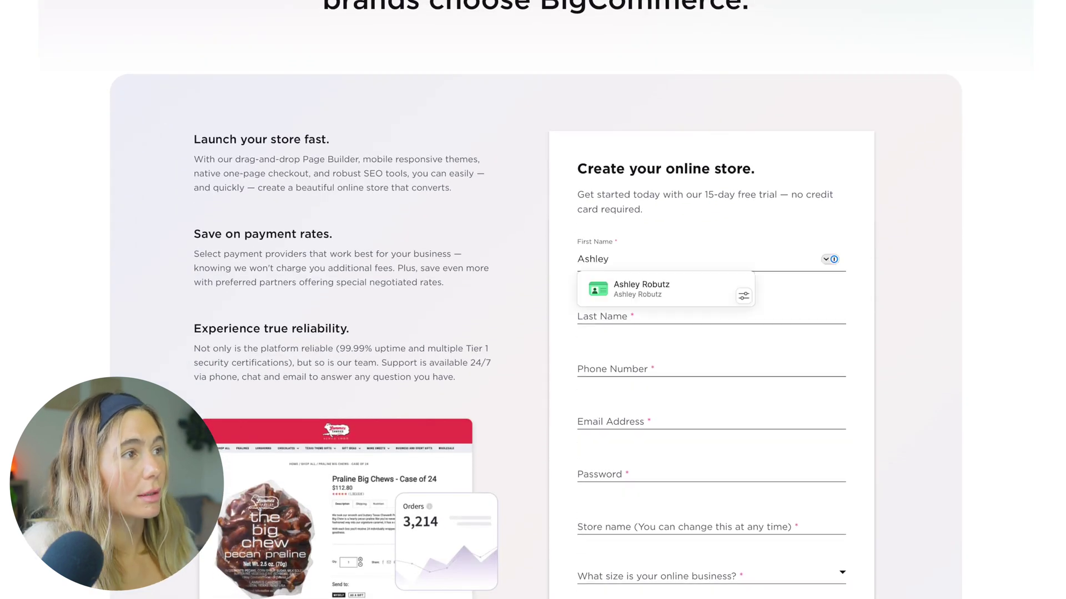
{"action": "key", "text": "Tab"}
{"action": "key", "text": "Tab"}
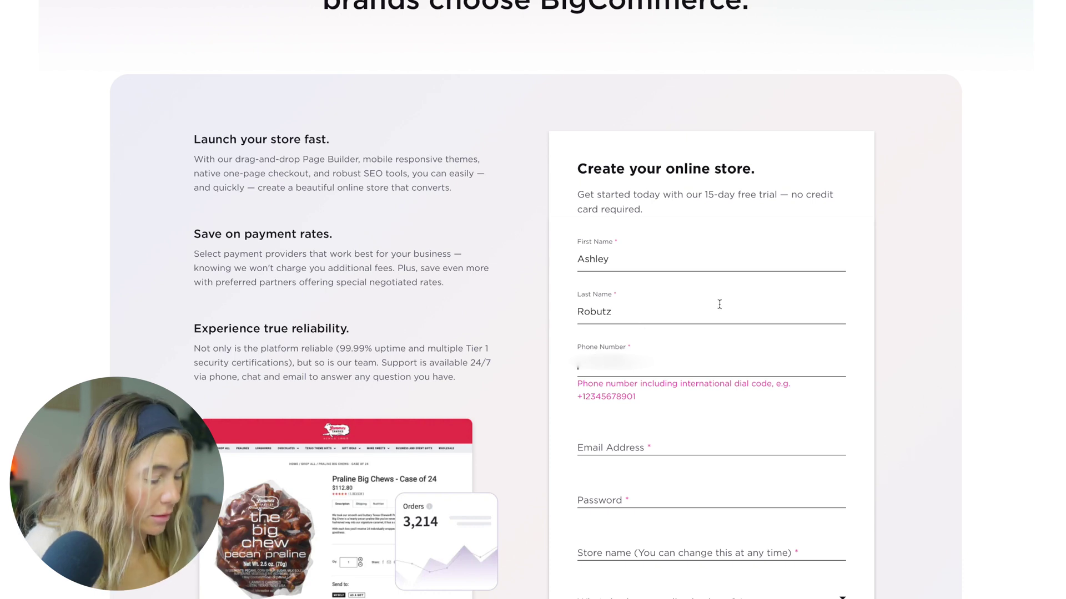
Step: Fill in the account e-mail and password, and name the store 'Example STore'
{"action": "left_click", "coordinate": [701, 444]}
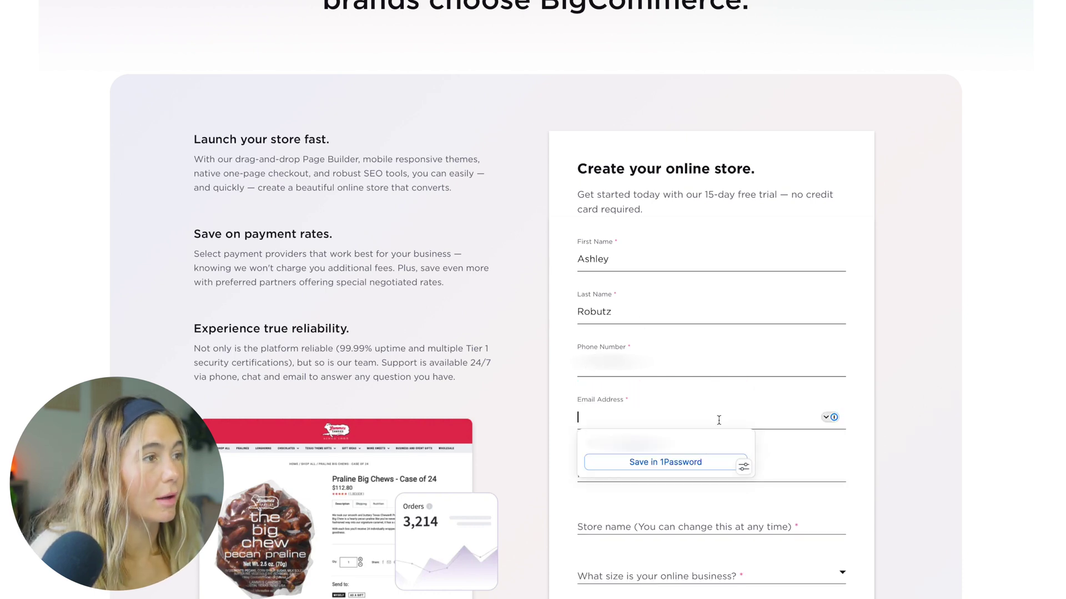
{"action": "type", "text": "as"}
{"action": "key", "text": "Return"}
{"action": "key", "text": "Tab"}
{"action": "type", "text": "abc"}
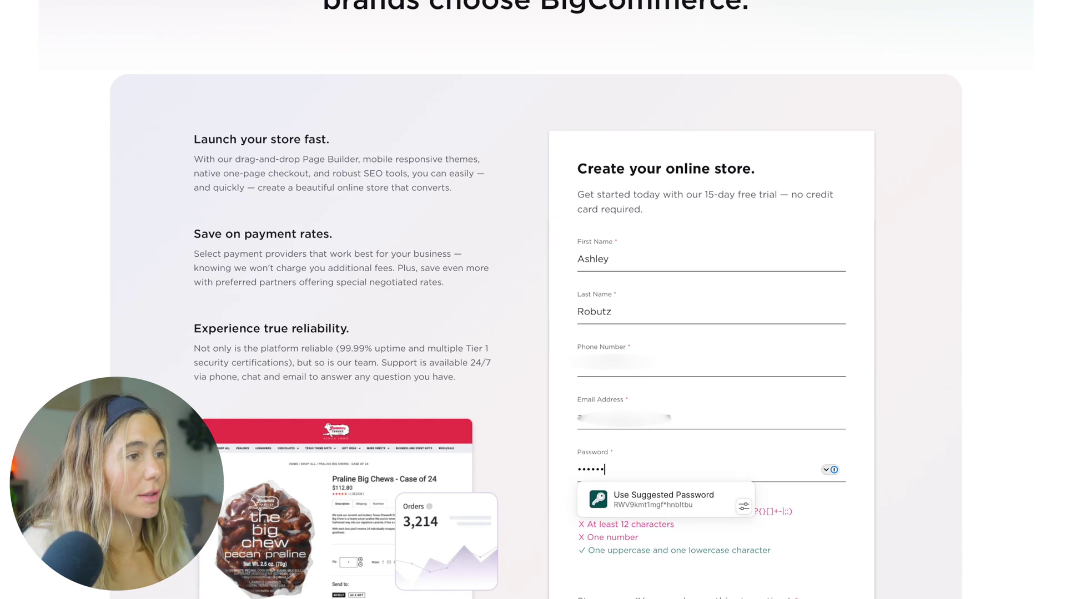
{"action": "key", "text": "Tab"}
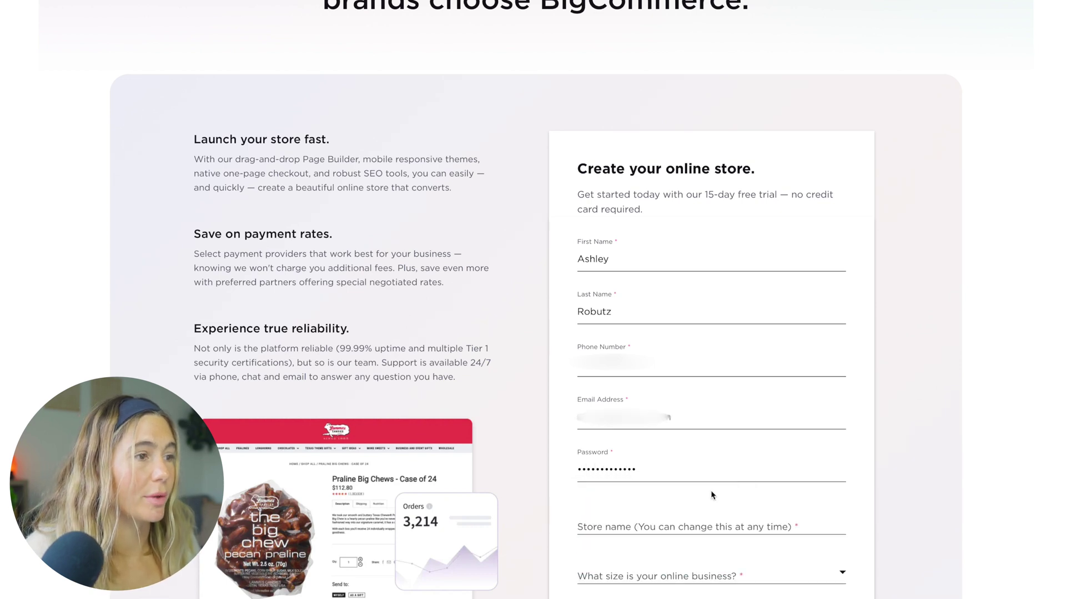
{"action": "left_click", "coordinate": [719, 526]}
{"action": "type", "text": "Example STore"}
{"action": "key", "text": "Tab"}
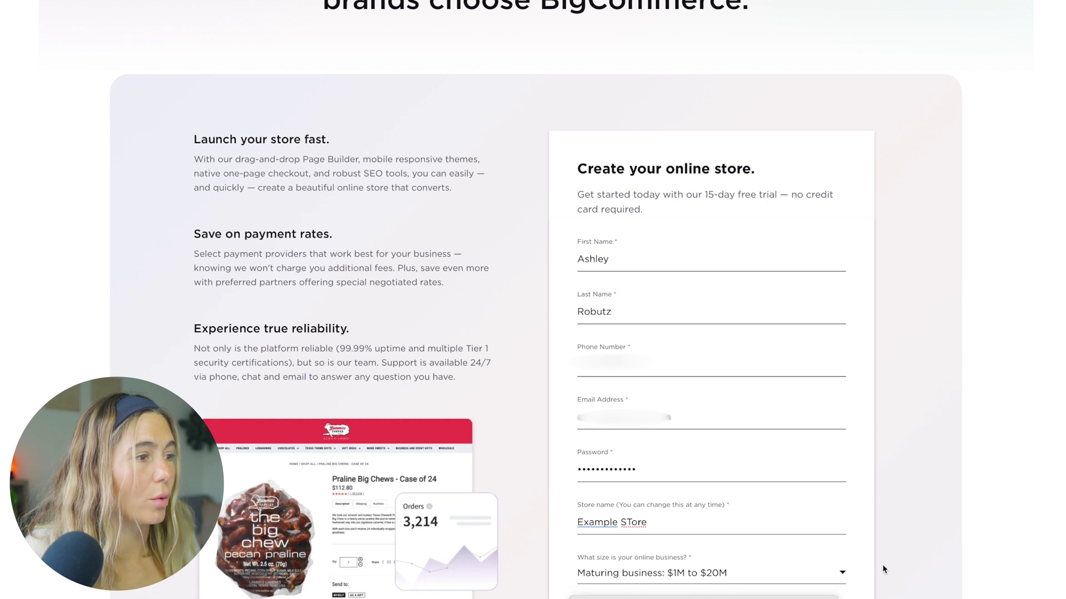
{"action": "scroll", "coordinate": [871, 577], "scroll_direction": "down", "scroll_amount": 4}
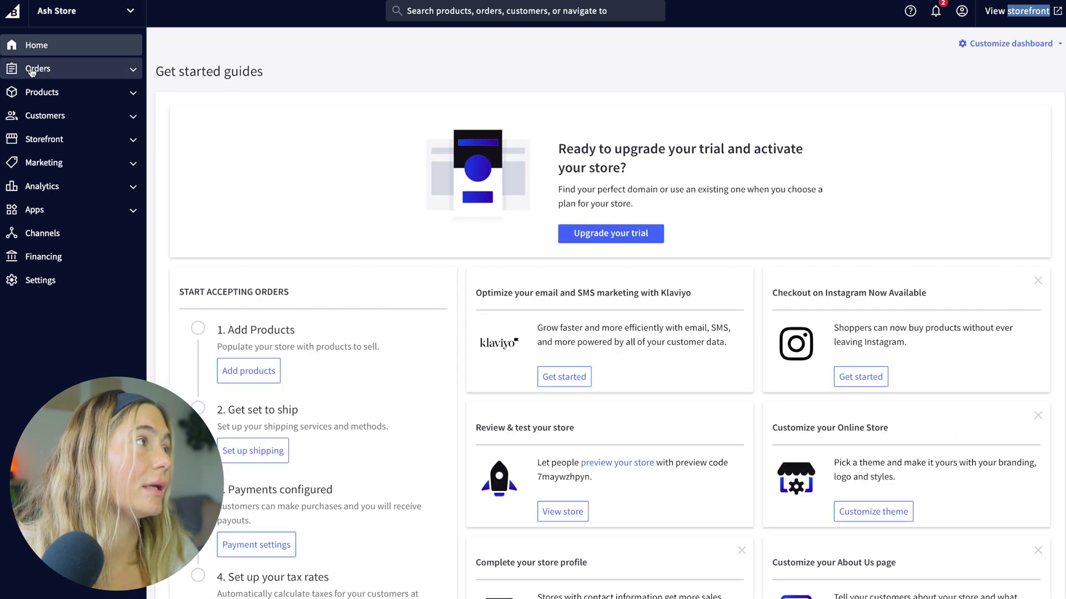
Step: Browse Orders, Products, Customers and Storefront Themes, then open Marketing Promotions
{"action": "left_click", "coordinate": [34, 70]}
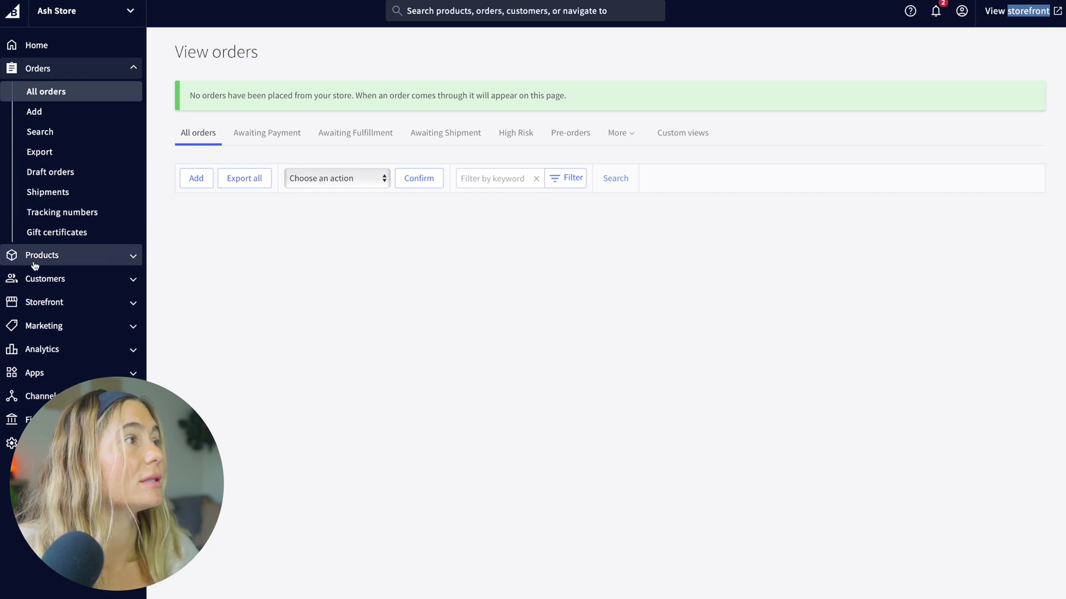
{"action": "left_click", "coordinate": [55, 263]}
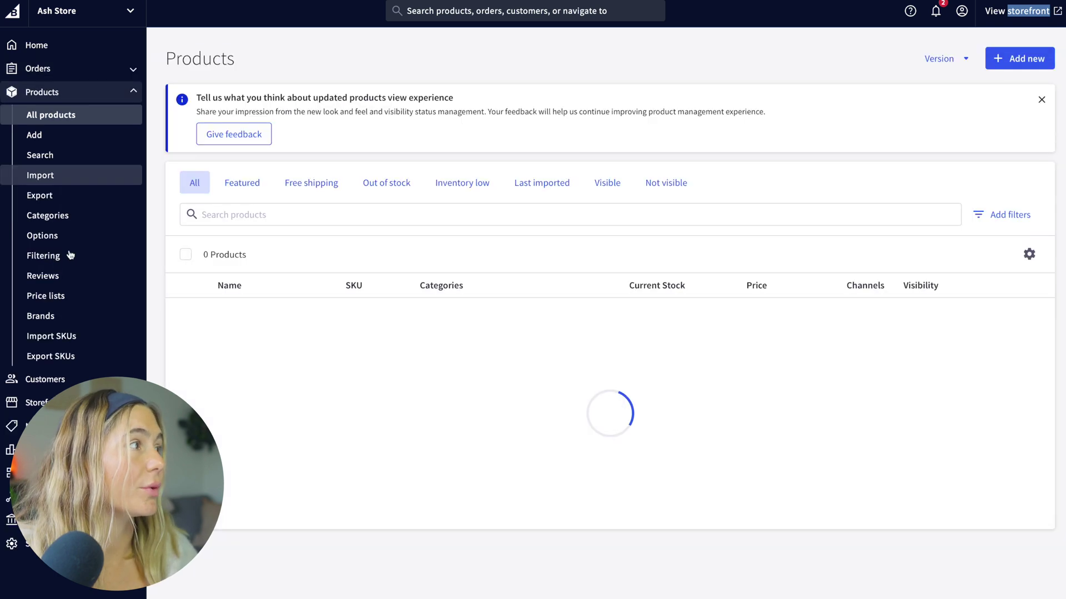
{"action": "left_click", "coordinate": [50, 384]}
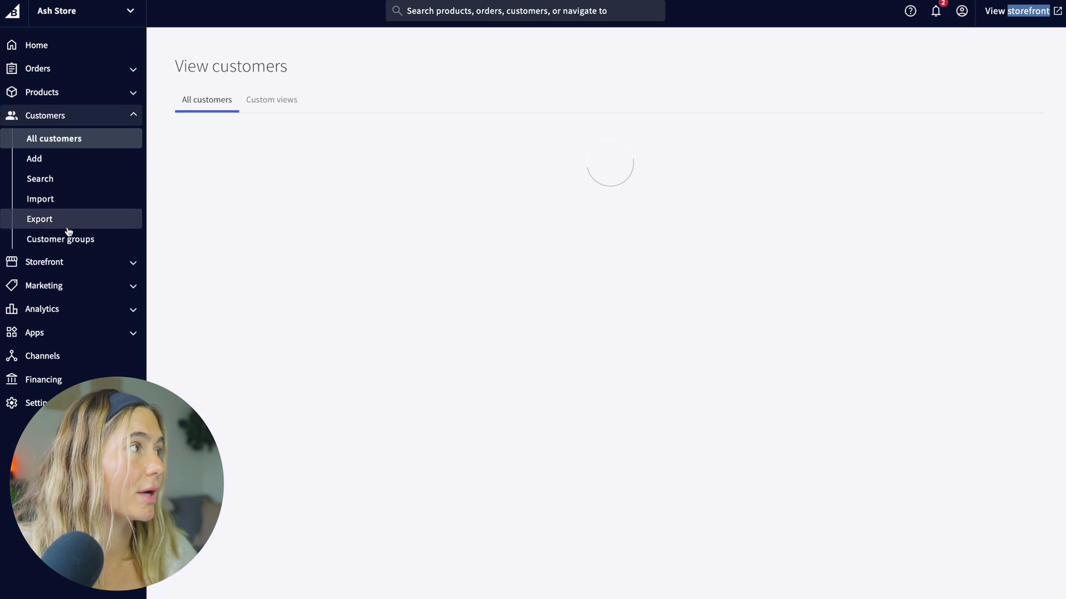
{"action": "left_click", "coordinate": [61, 259]}
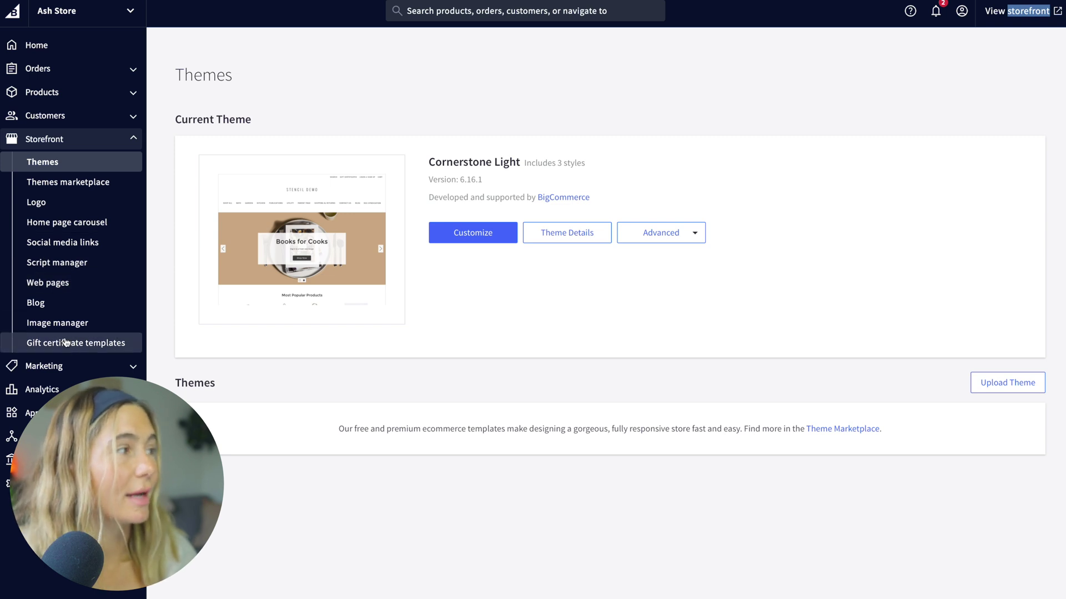
{"action": "left_click", "coordinate": [61, 366]}
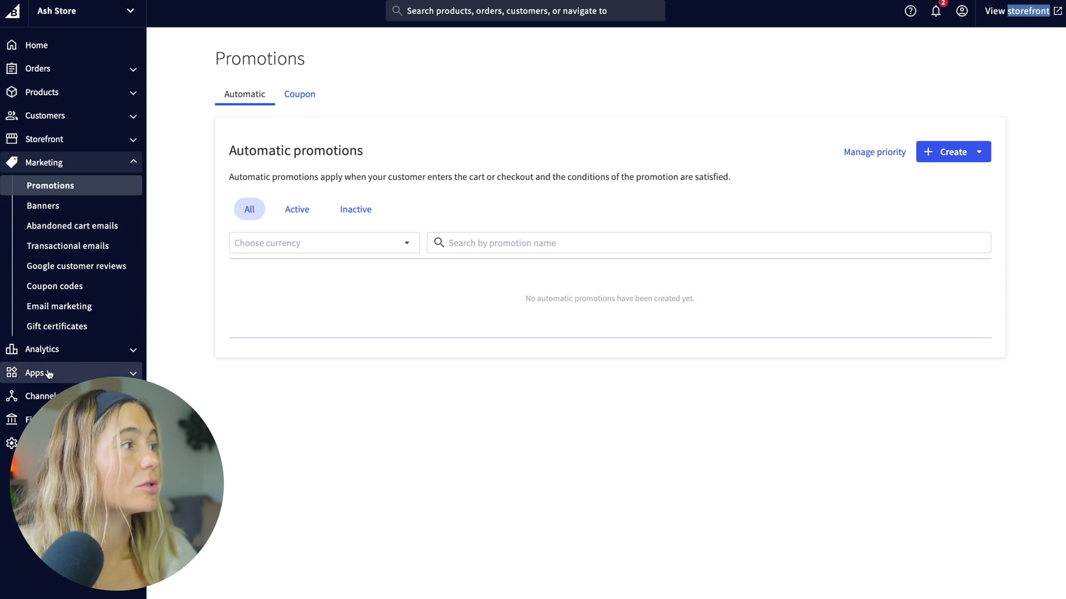
Step: Tour Analytics overview and orders report, App marketplace, Channels and Financing, then Home and the live storefront
{"action": "left_click", "coordinate": [50, 353]}
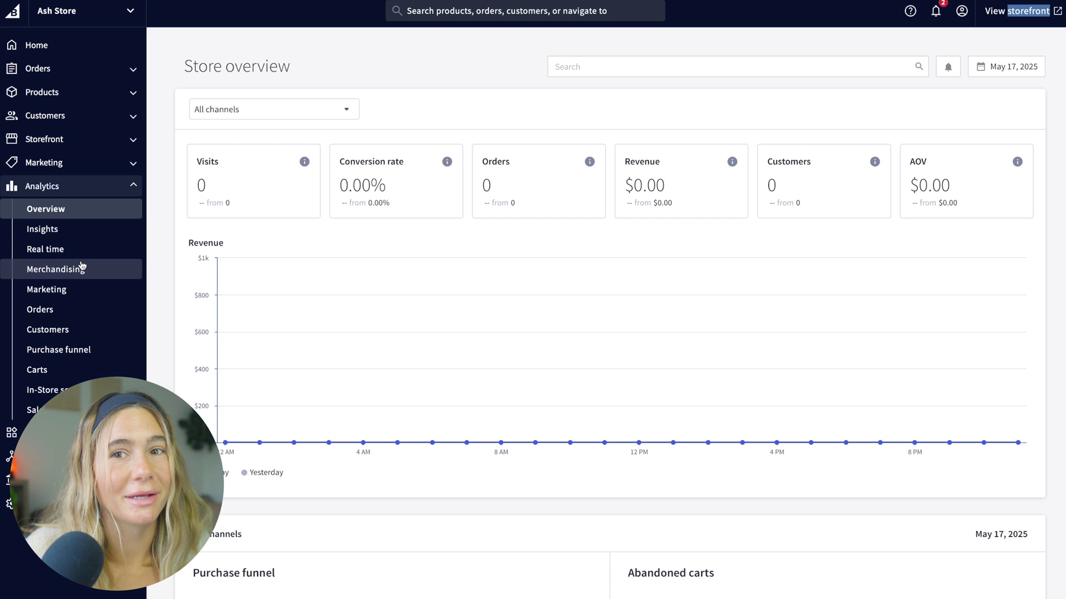
{"action": "left_click", "coordinate": [72, 306]}
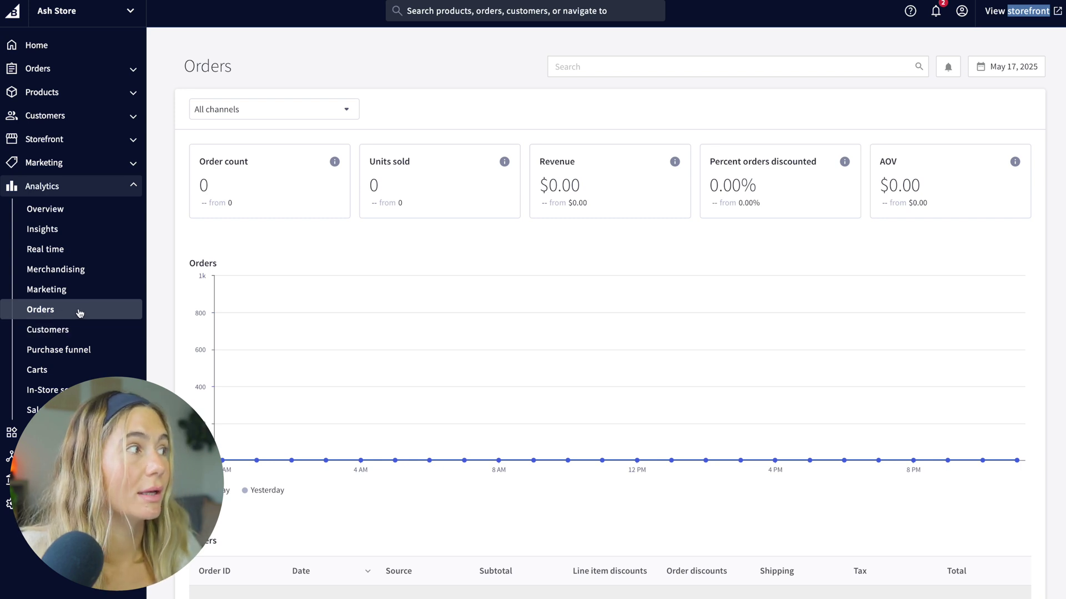
{"action": "left_click", "coordinate": [34, 433]}
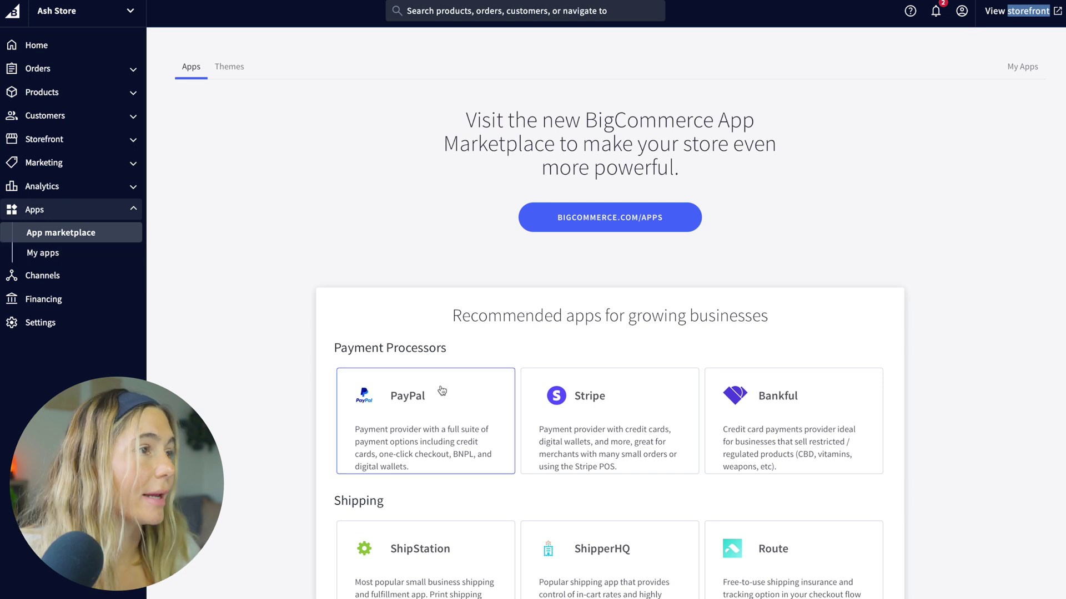
{"action": "left_click", "coordinate": [66, 277]}
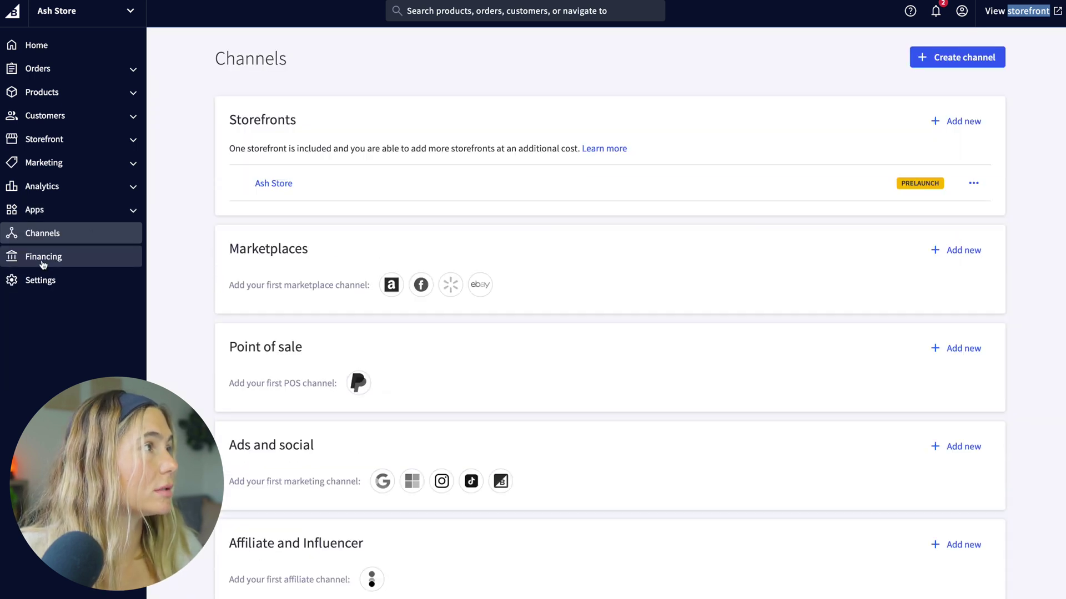
{"action": "left_click", "coordinate": [65, 263]}
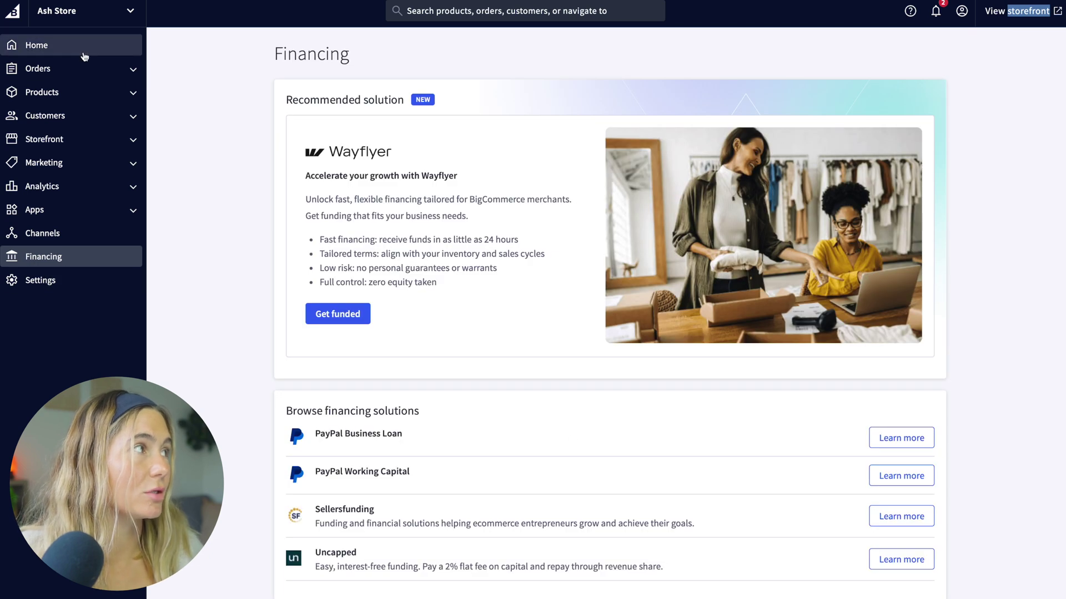
{"action": "left_click", "coordinate": [101, 42]}
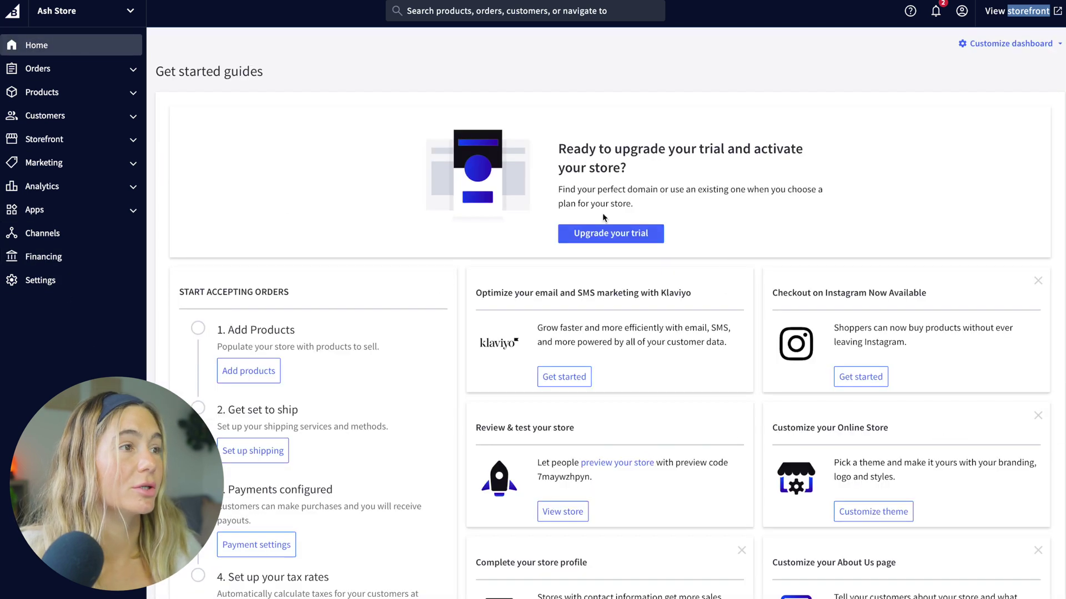
{"action": "left_click", "coordinate": [1052, 16]}
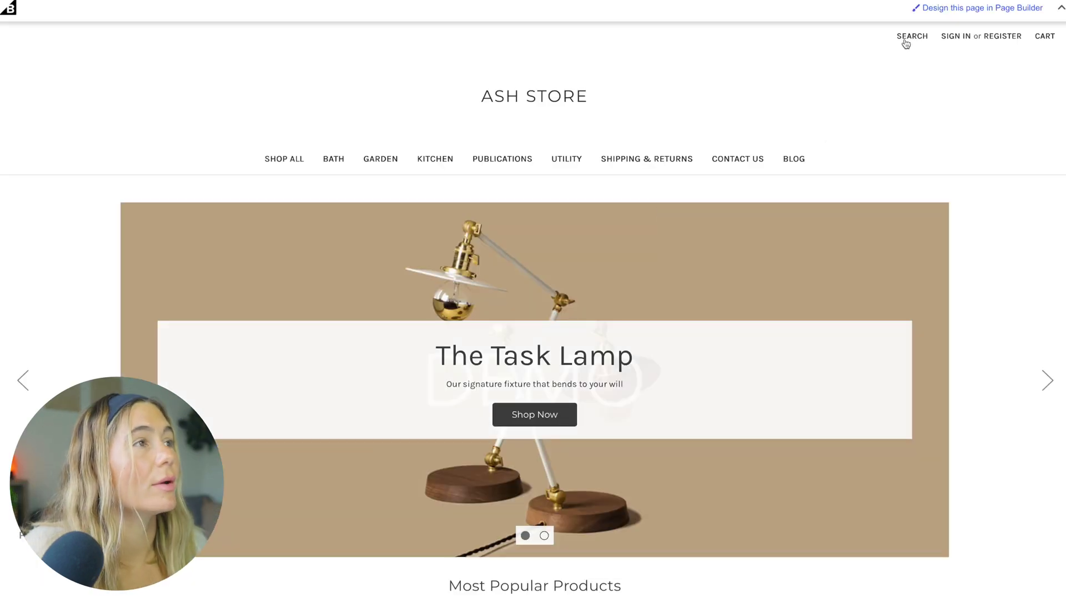
Step: Log in and open the storefront Homepage in Page Builder's Design mode
{"action": "left_click", "coordinate": [1016, 10]}
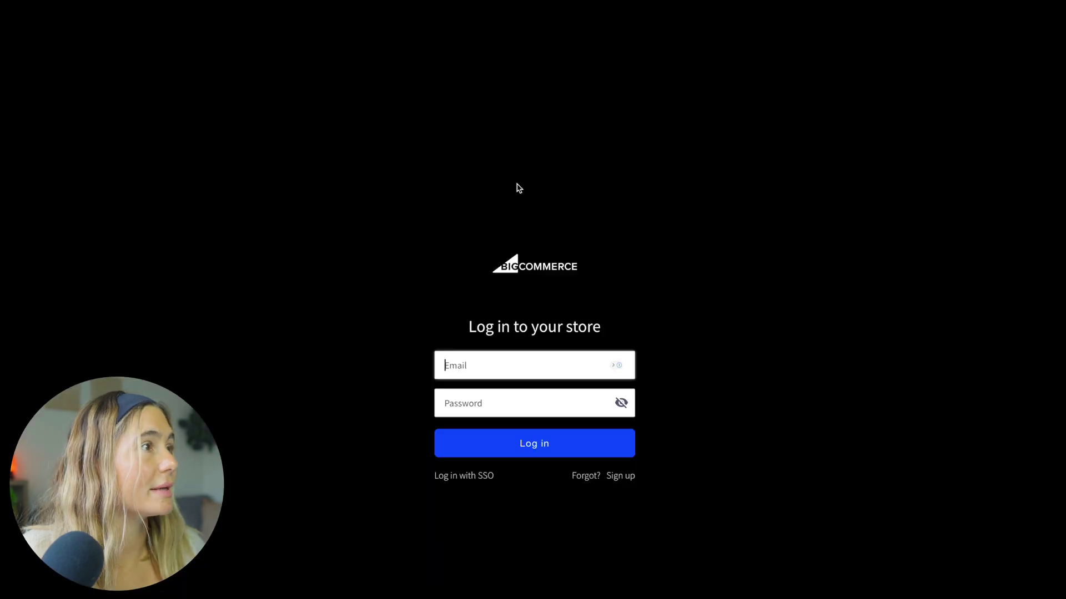
{"action": "left_click", "coordinate": [530, 400]}
{"action": "left_click", "coordinate": [537, 452]}
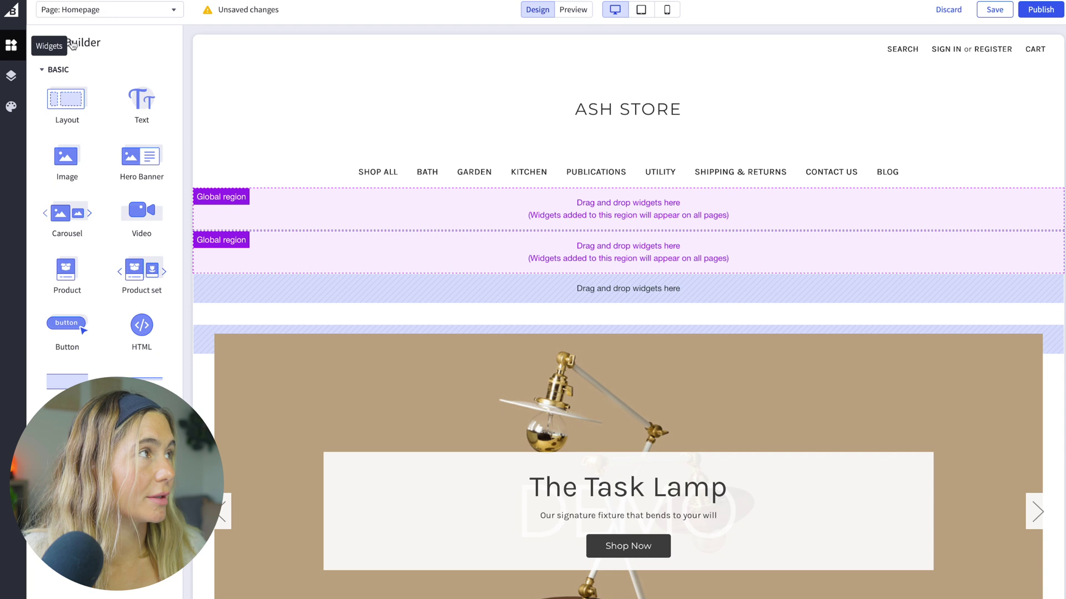
{"action": "left_click", "coordinate": [95, 18]}
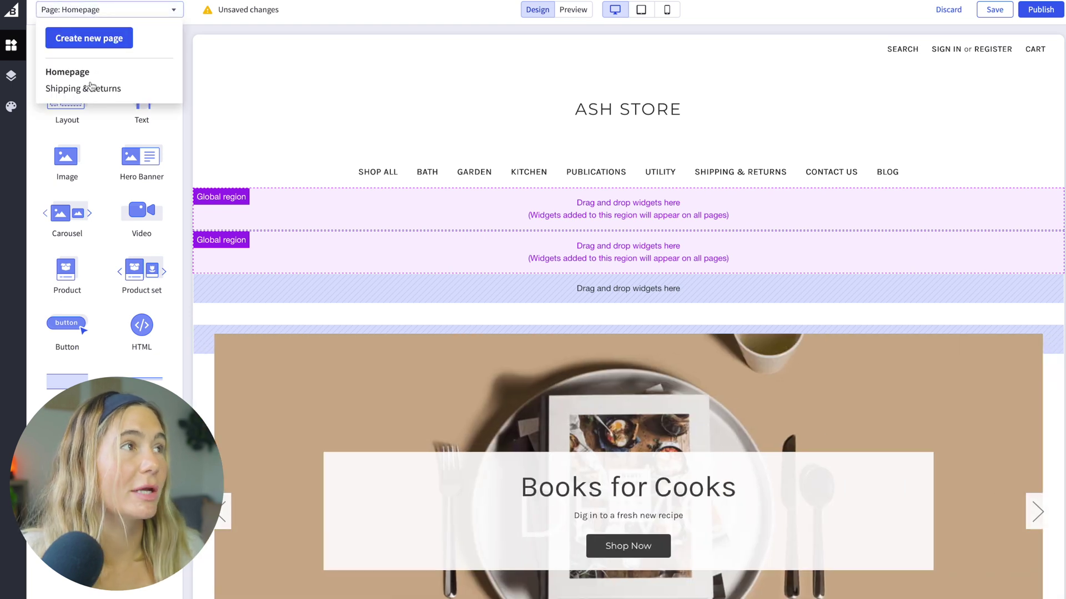
{"action": "left_click", "coordinate": [281, 90]}
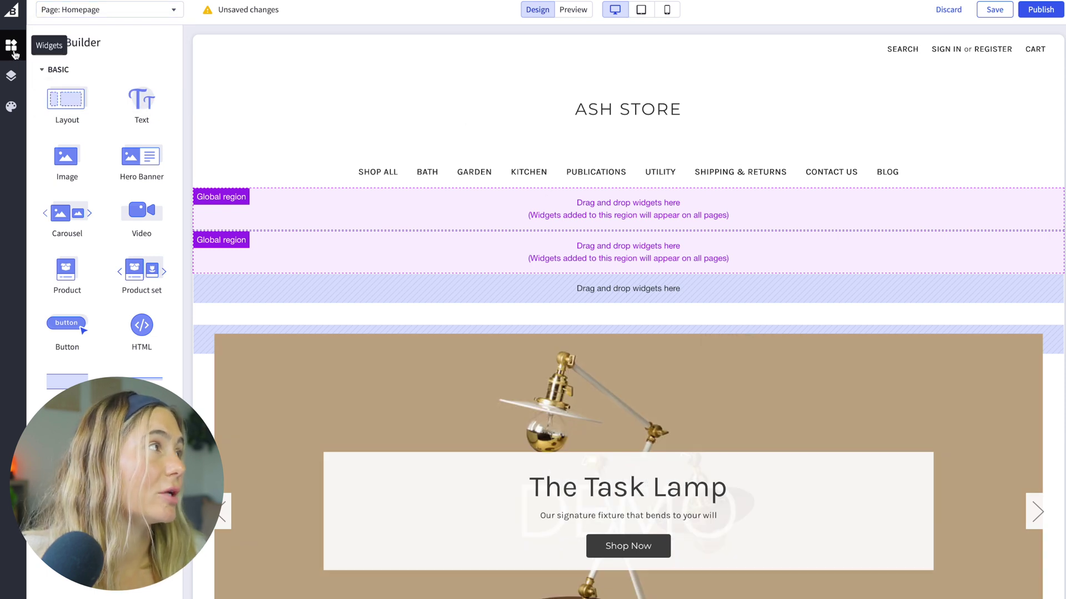
{"action": "left_click", "coordinate": [12, 76]}
{"action": "left_click", "coordinate": [13, 48]}
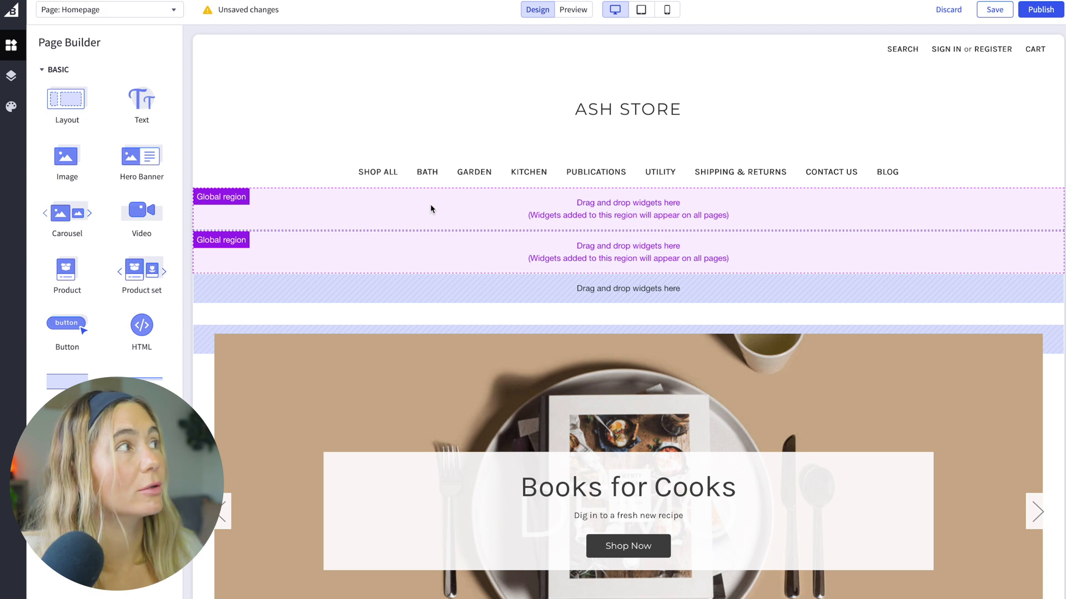
Step: Add a single-column Layout widget to the first global region
{"action": "left_click_drag", "start_coordinate": [67, 99], "coordinate": [533, 214]}
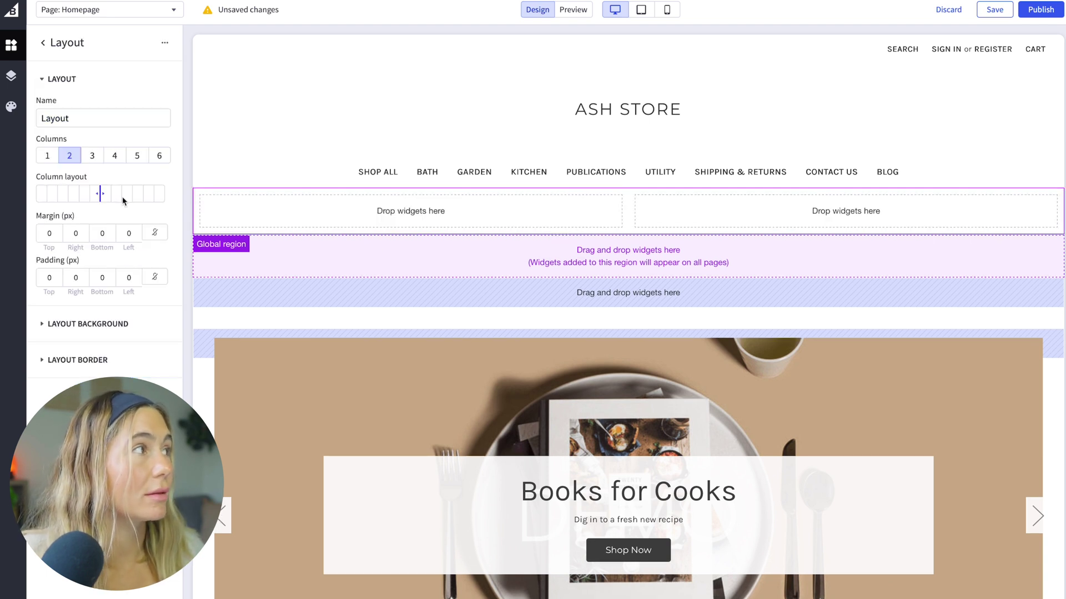
{"action": "left_click", "coordinate": [113, 156]}
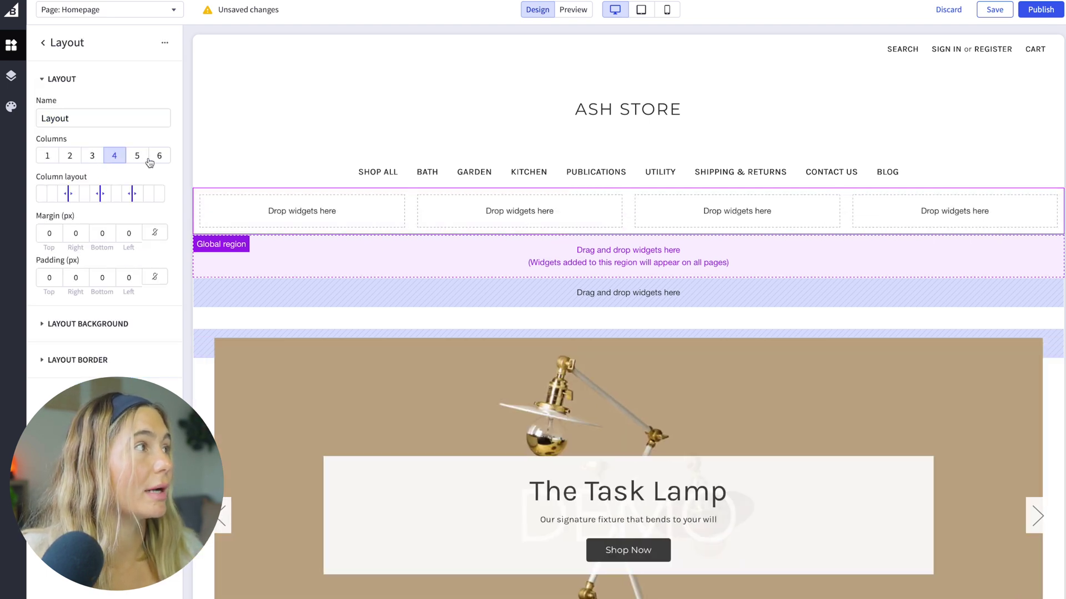
{"action": "left_click", "coordinate": [150, 160]}
{"action": "left_click", "coordinate": [68, 159]}
{"action": "left_click", "coordinate": [44, 159]}
{"action": "left_click", "coordinate": [46, 44]}
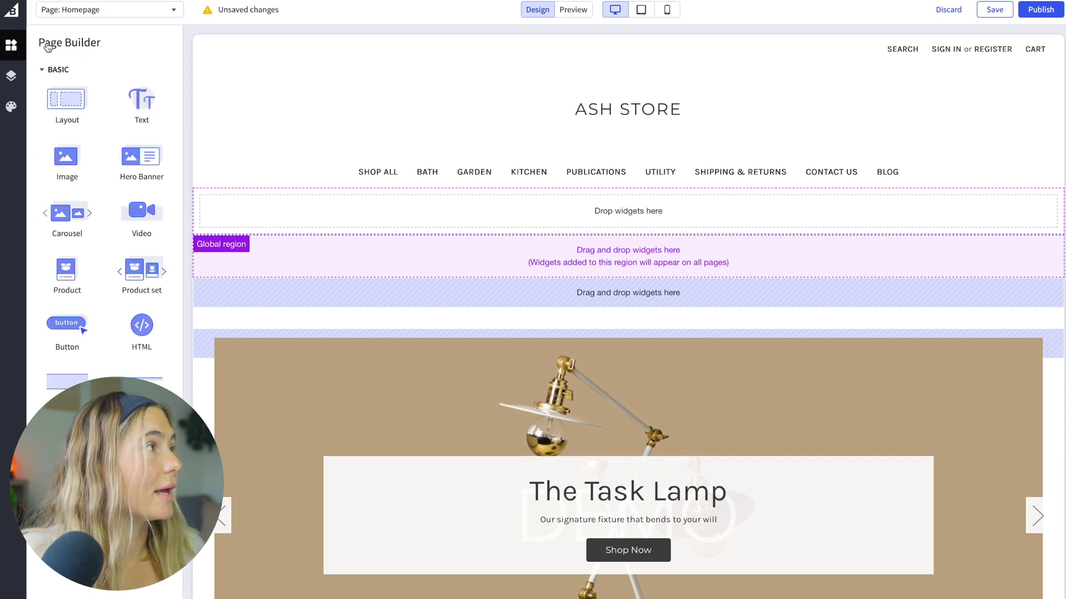
Step: Add Text and Product widgets, retyping the text as 'I'm so happy you're here'
{"action": "left_click_drag", "start_coordinate": [142, 103], "coordinate": [738, 210]}
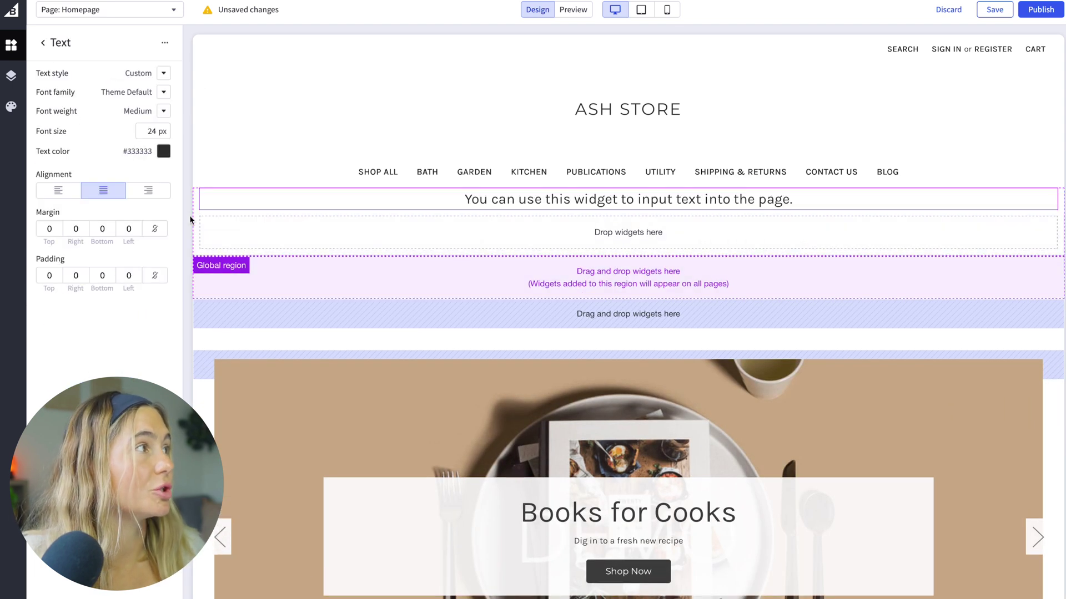
{"action": "left_click", "coordinate": [47, 48]}
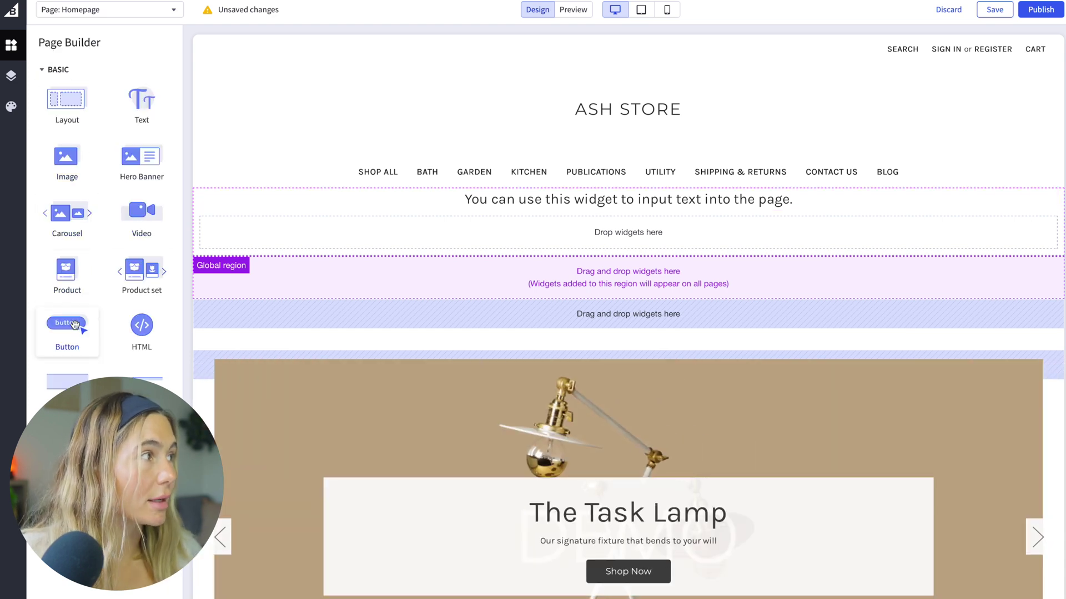
{"action": "left_click_drag", "start_coordinate": [83, 274], "coordinate": [604, 241]}
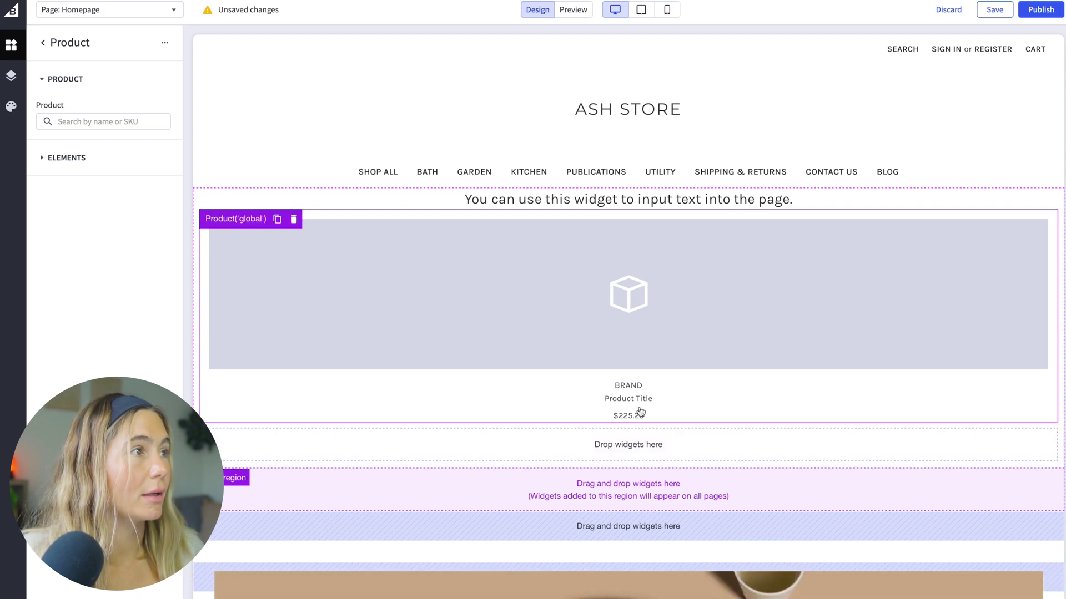
{"action": "left_click", "coordinate": [631, 198]}
{"action": "type", "text": "I'm so happy you're here"}
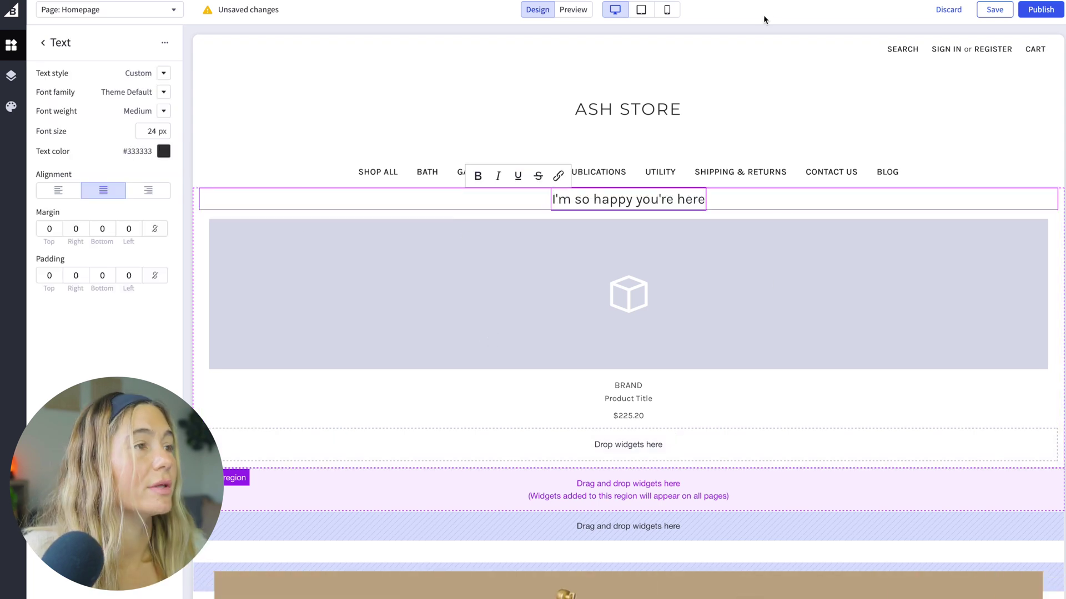
{"action": "left_click", "coordinate": [764, 179]}
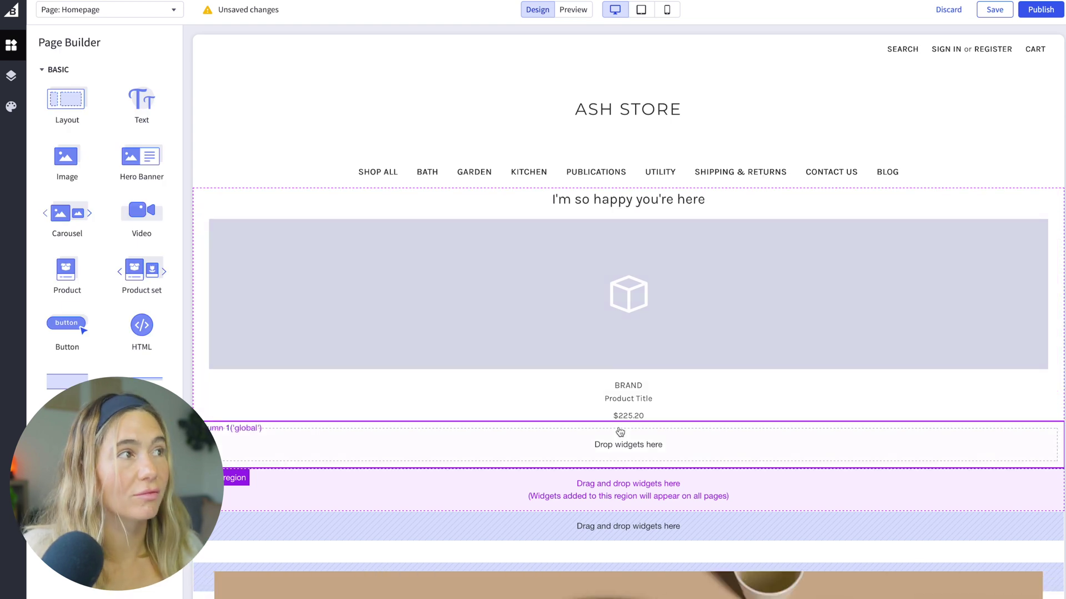
{"action": "left_click", "coordinate": [12, 78]}
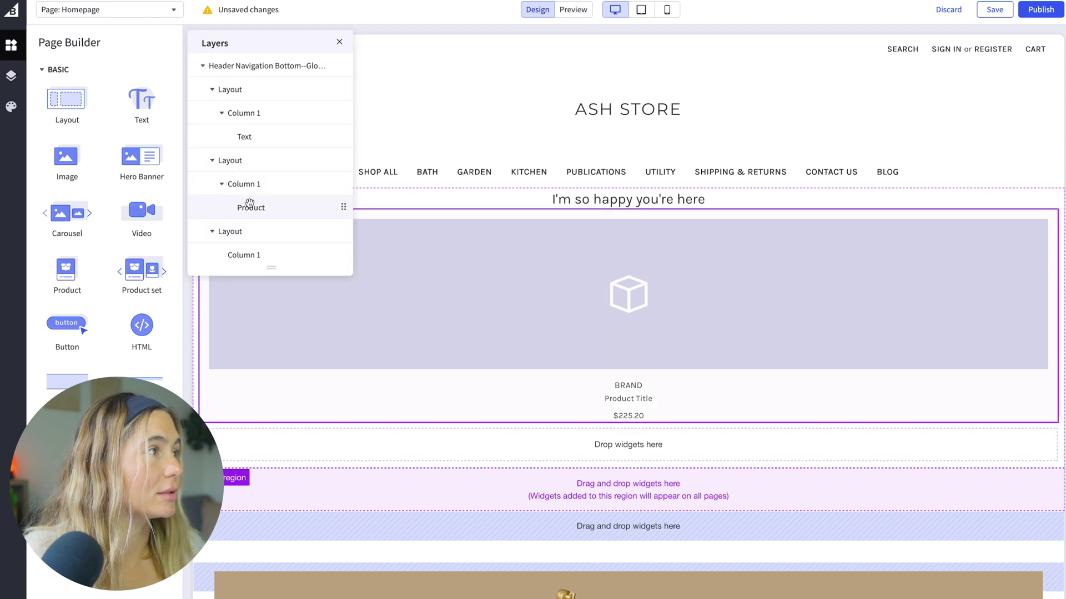
Step: Browse the Theme Styles presets, Global, Homepage carousel and Buttons and icons settings, then close them
{"action": "mouse_move", "coordinate": [248, 205]}
{"action": "left_mouse_down"}
{"action": "mouse_move", "coordinate": [250, 178]}
{"action": "mouse_move", "coordinate": [247, 202]}
{"action": "left_mouse_up"}
{"action": "left_click", "coordinate": [11, 106]}
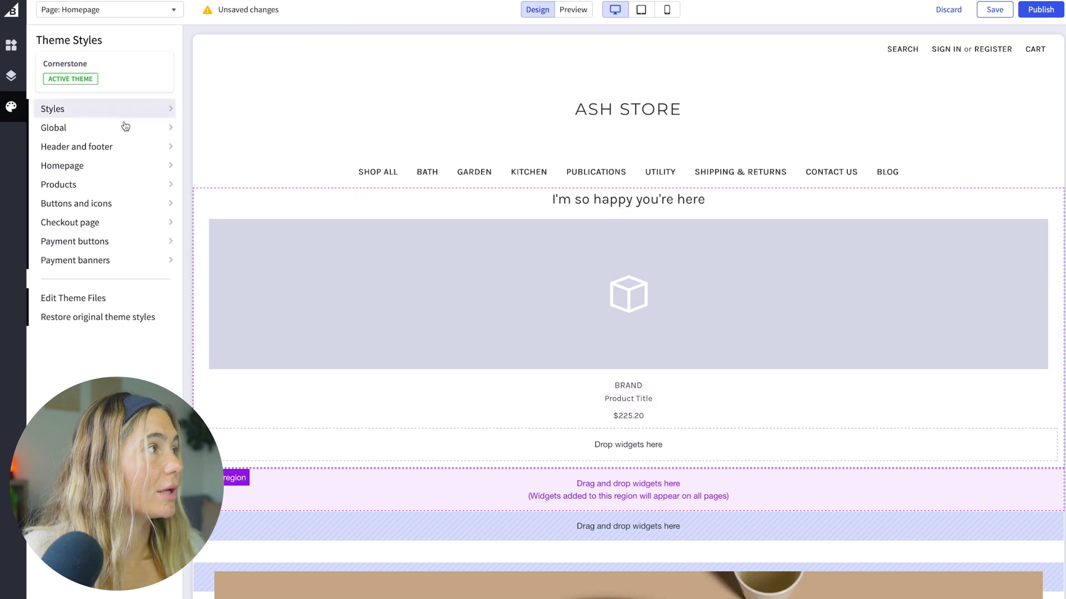
{"action": "left_click", "coordinate": [80, 110]}
{"action": "scroll", "coordinate": [266, 171], "scroll_direction": "down", "scroll_amount": 1}
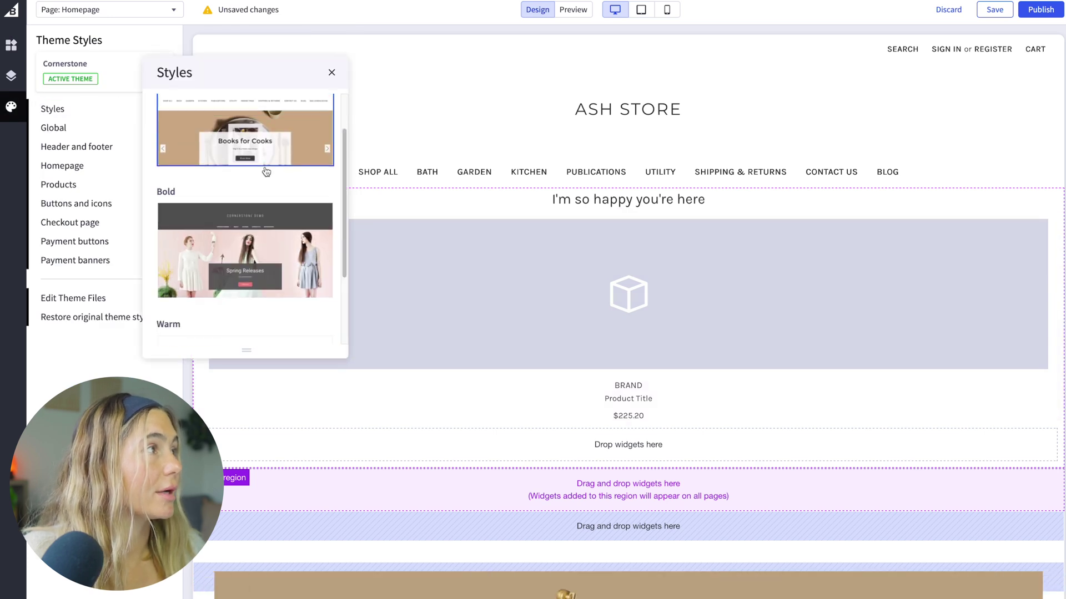
{"action": "scroll", "coordinate": [266, 171], "scroll_direction": "up", "scroll_amount": 1}
{"action": "scroll", "coordinate": [267, 171], "scroll_direction": "down", "scroll_amount": 3}
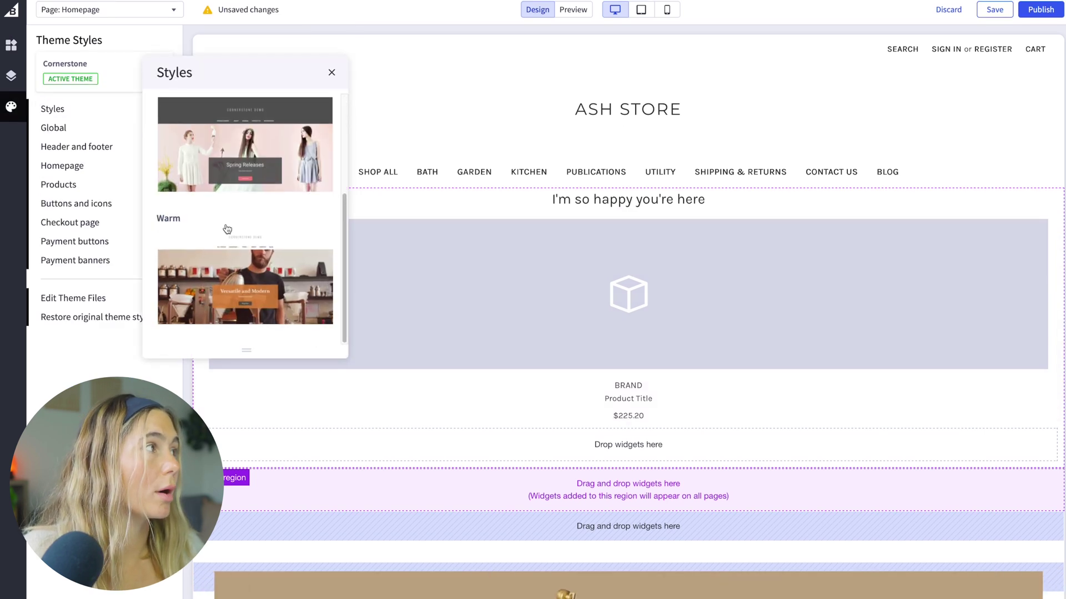
{"action": "left_click", "coordinate": [53, 127]}
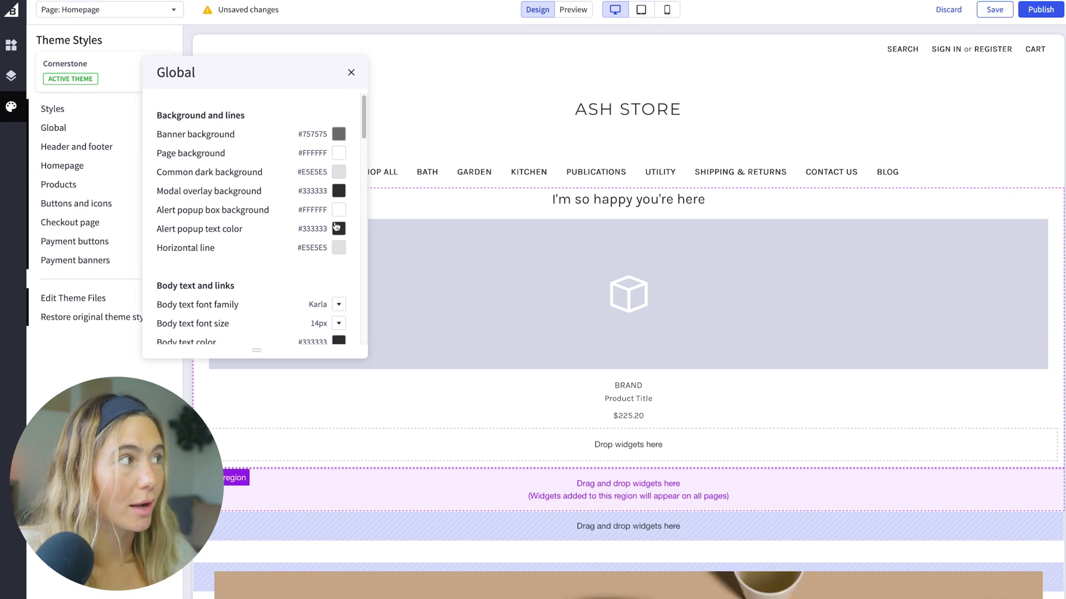
{"action": "scroll", "coordinate": [336, 226], "scroll_direction": "down", "scroll_amount": 2}
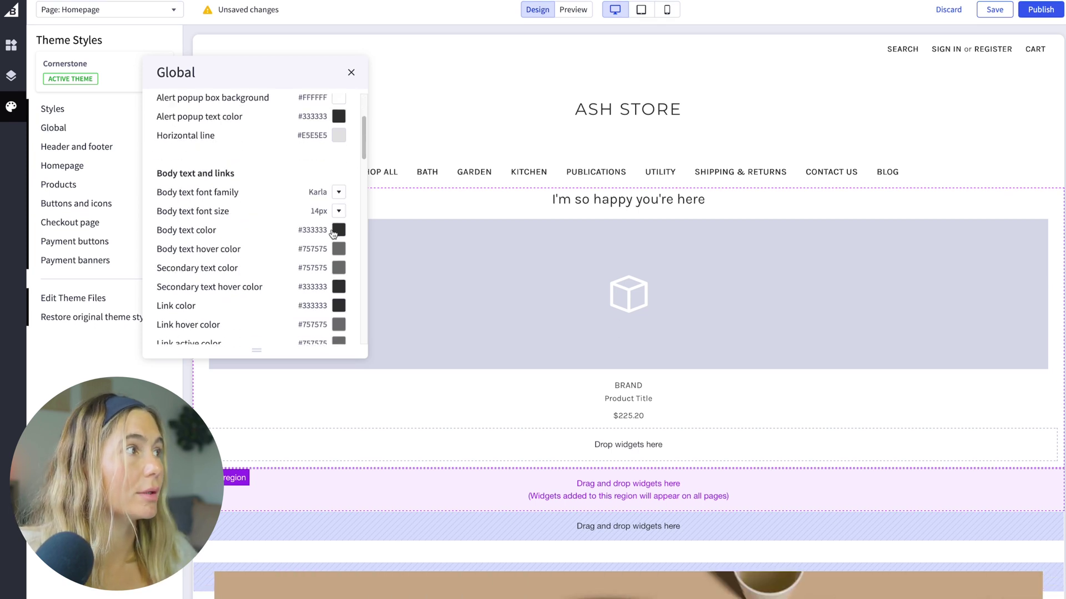
{"action": "left_click", "coordinate": [100, 174]}
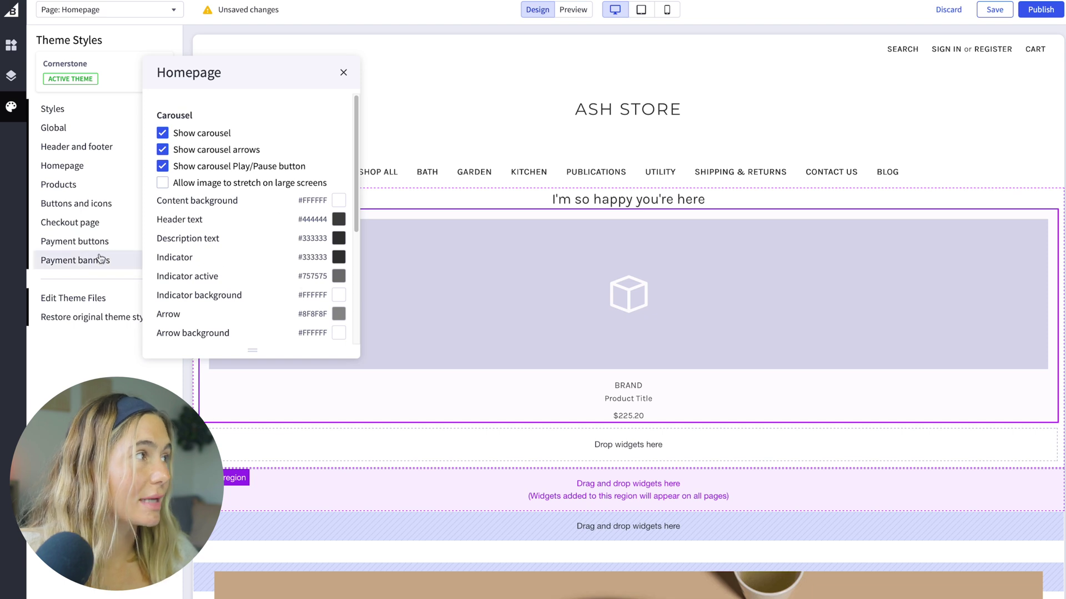
{"action": "left_click", "coordinate": [103, 203]}
{"action": "scroll", "coordinate": [317, 147], "scroll_direction": "down", "scroll_amount": 6}
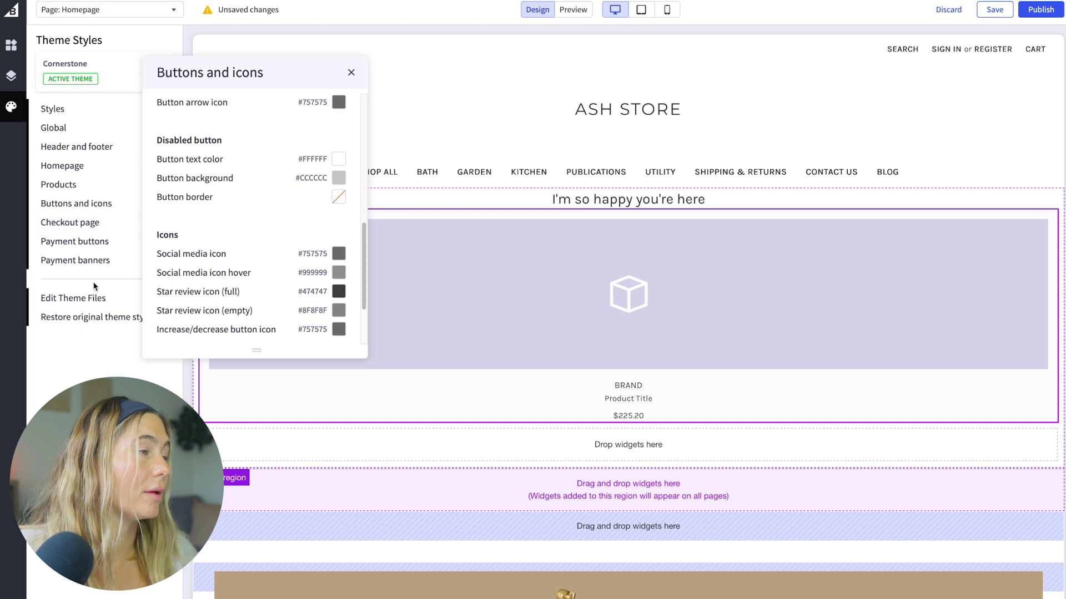
{"action": "left_click", "coordinate": [350, 73]}
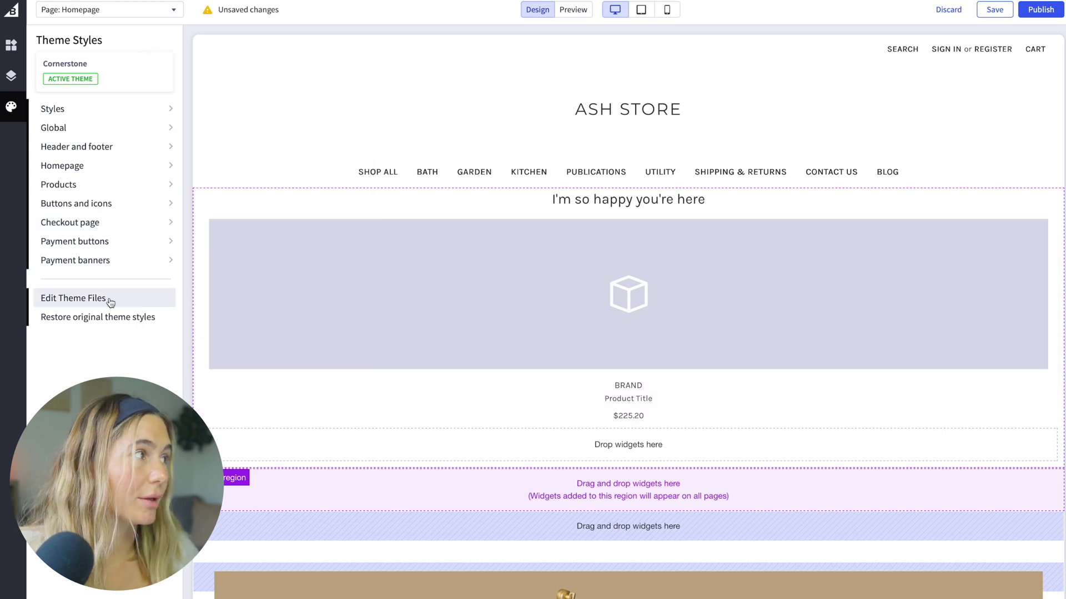
Step: Preview the homepage at desktop, tablet and phone sizes, then switch to the Shipping & Returns page
{"action": "left_click", "coordinate": [572, 10]}
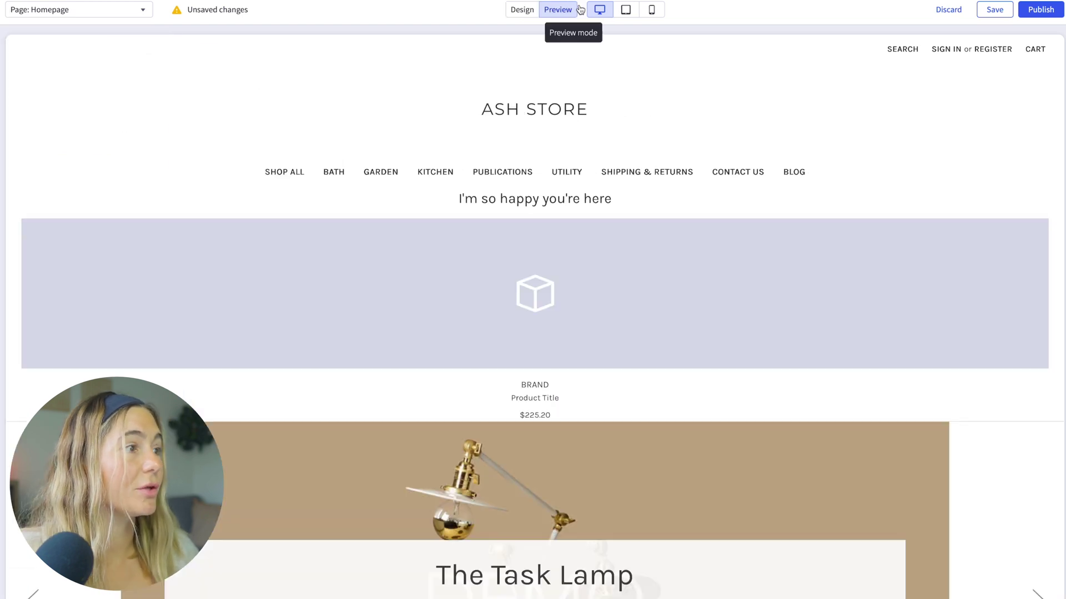
{"action": "scroll", "coordinate": [595, 322], "scroll_direction": "down", "scroll_amount": 10}
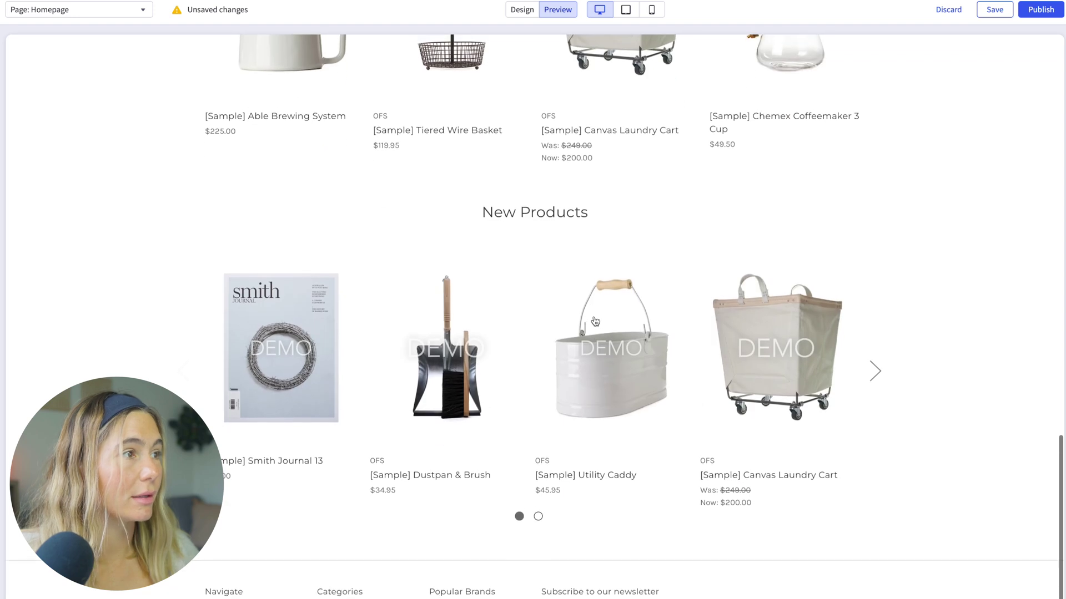
{"action": "scroll", "coordinate": [595, 322], "scroll_direction": "up", "scroll_amount": 10}
{"action": "left_click", "coordinate": [625, 9]}
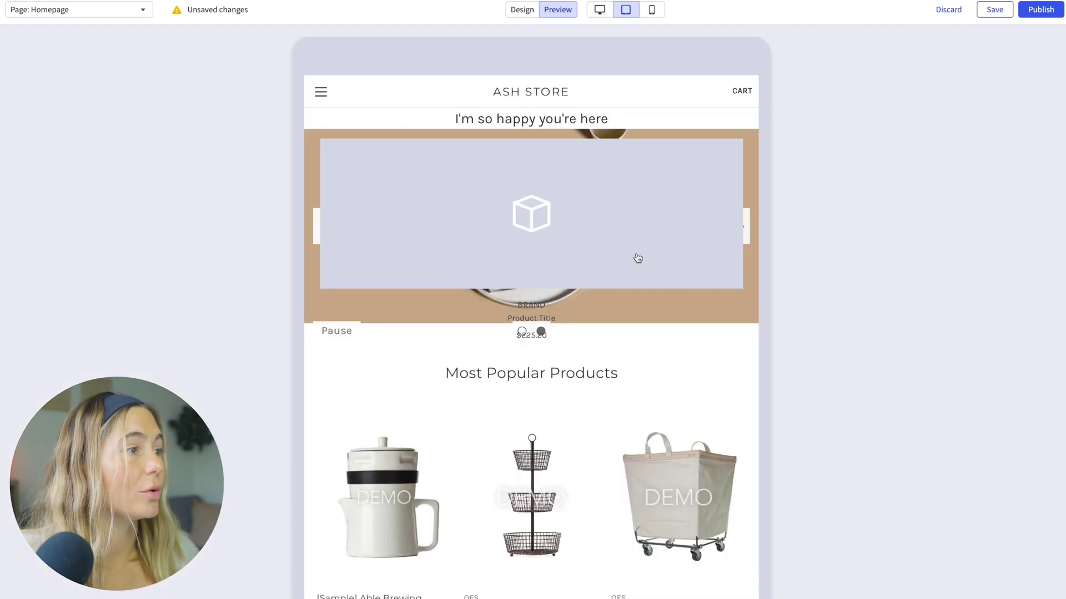
{"action": "left_click", "coordinate": [652, 9]}
{"action": "left_click", "coordinate": [599, 9]}
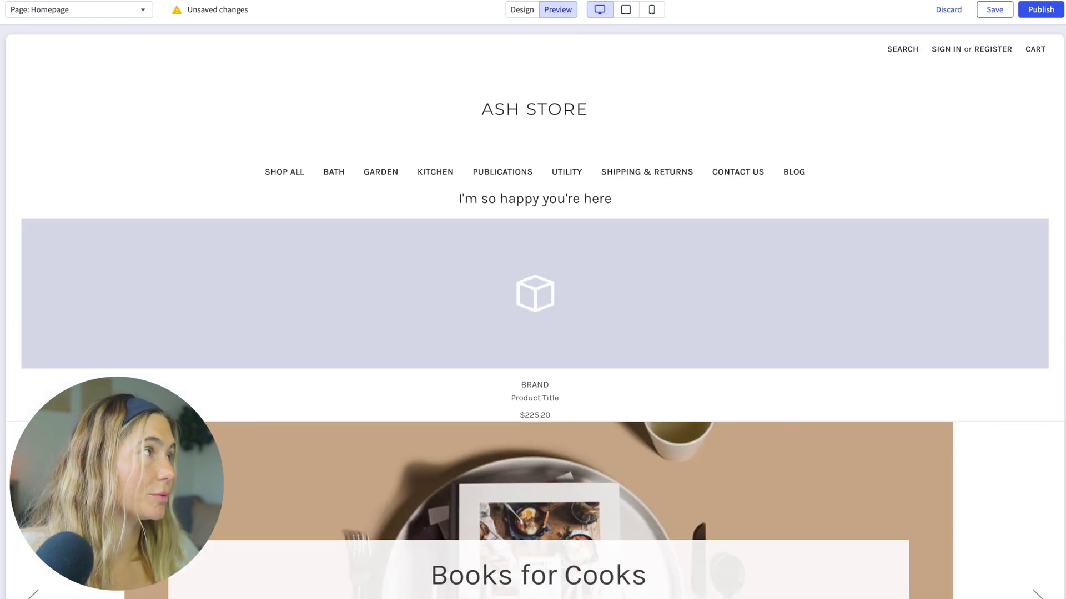
{"action": "left_click", "coordinate": [55, 9]}
{"action": "left_click", "coordinate": [55, 88]}
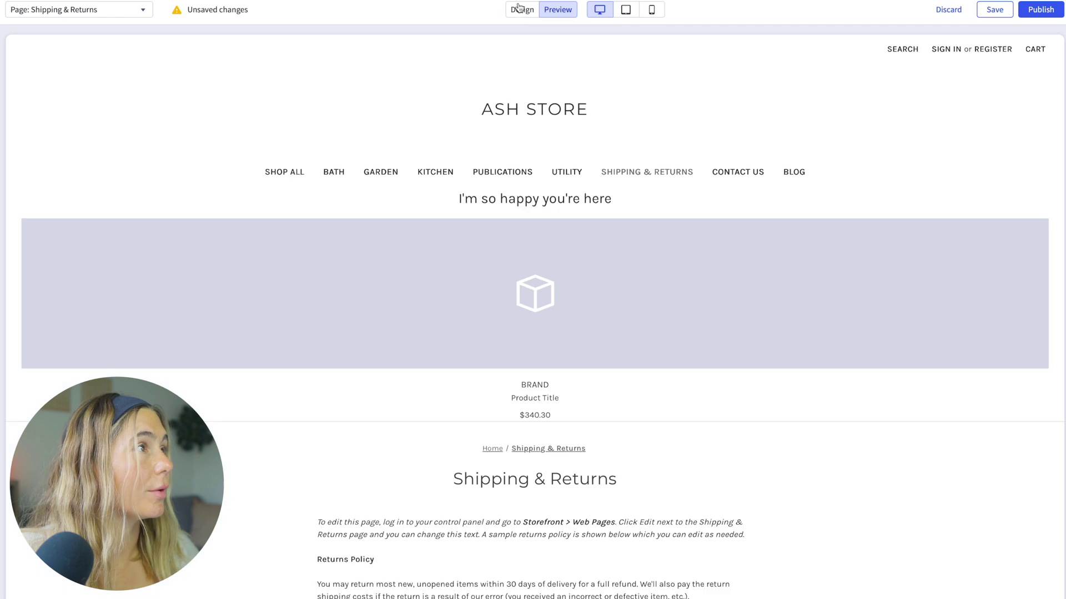
Step: Create a new page named 'About' from the Page dropdown in Design mode
{"action": "left_click", "coordinate": [521, 9]}
{"action": "scroll", "coordinate": [641, 232], "scroll_direction": "down", "scroll_amount": 8}
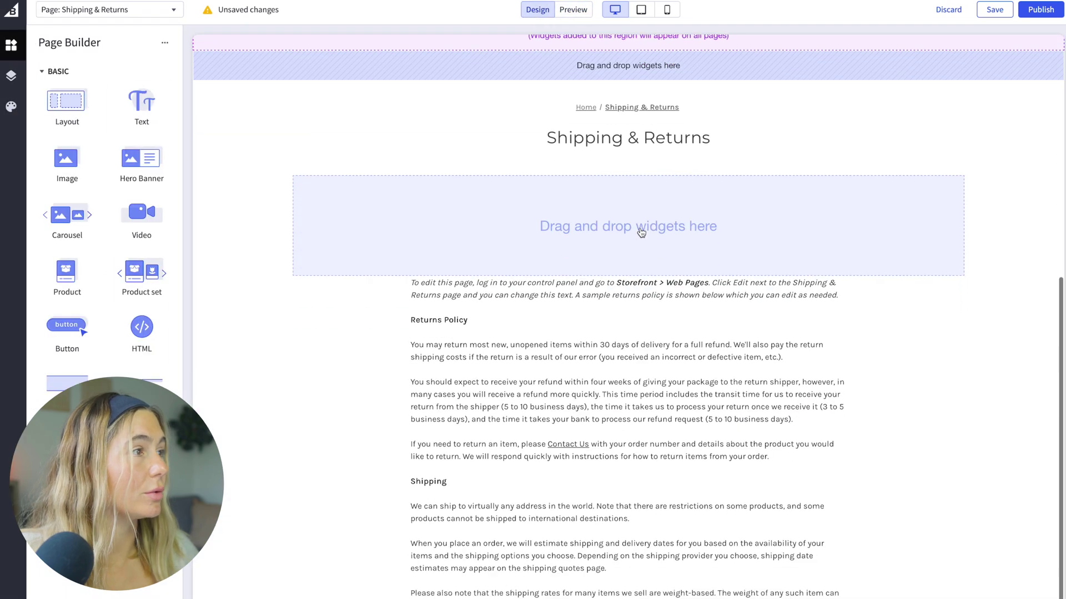
{"action": "scroll", "coordinate": [641, 232], "scroll_direction": "down", "scroll_amount": 1}
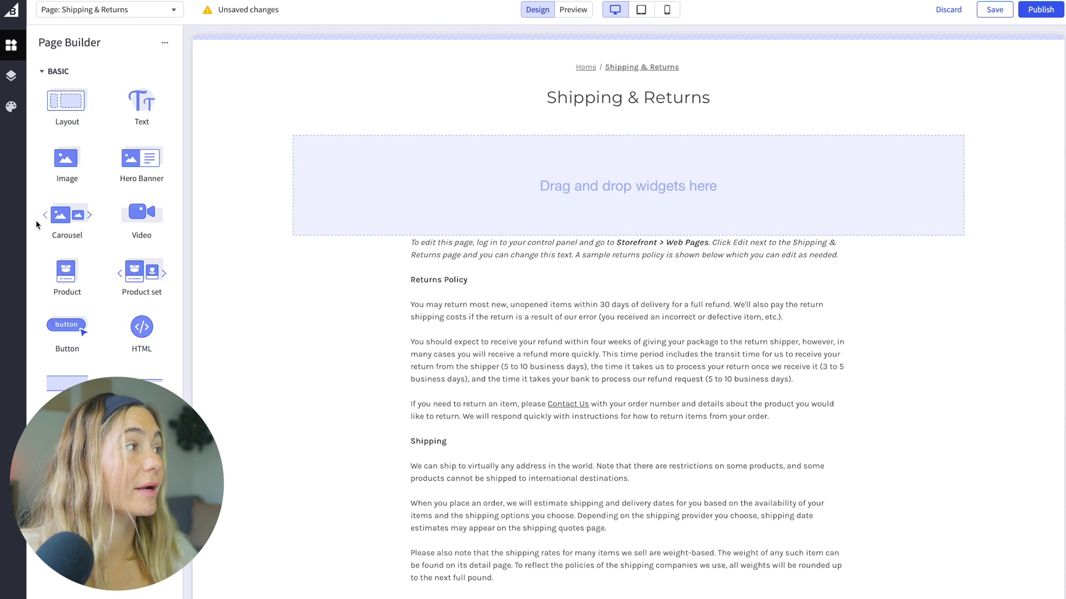
{"action": "scroll", "coordinate": [762, 288], "scroll_direction": "up", "scroll_amount": 10}
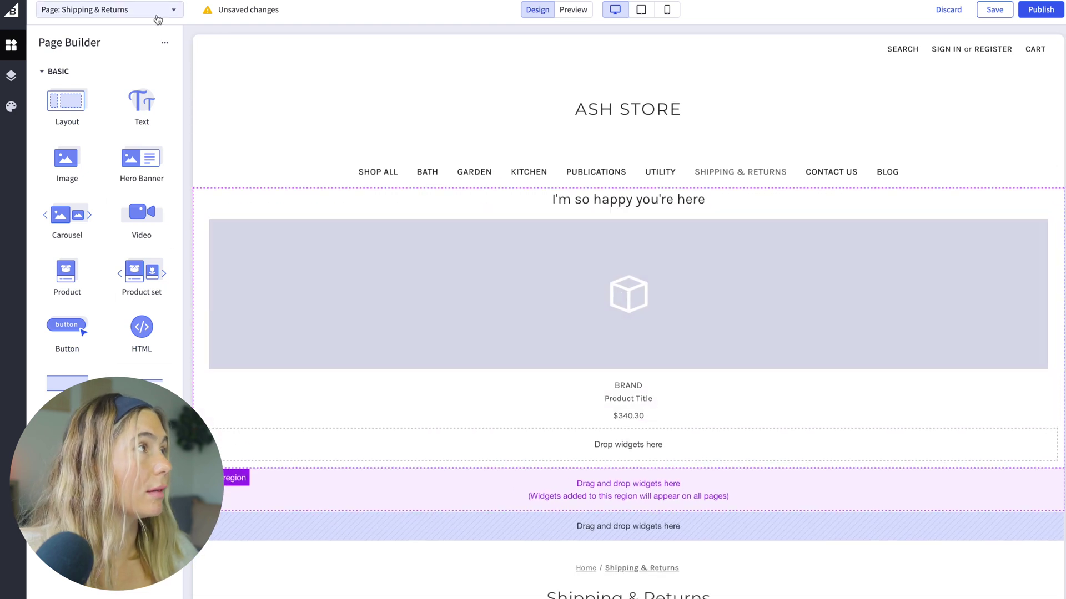
{"action": "left_click", "coordinate": [161, 10]}
{"action": "left_click", "coordinate": [99, 40]}
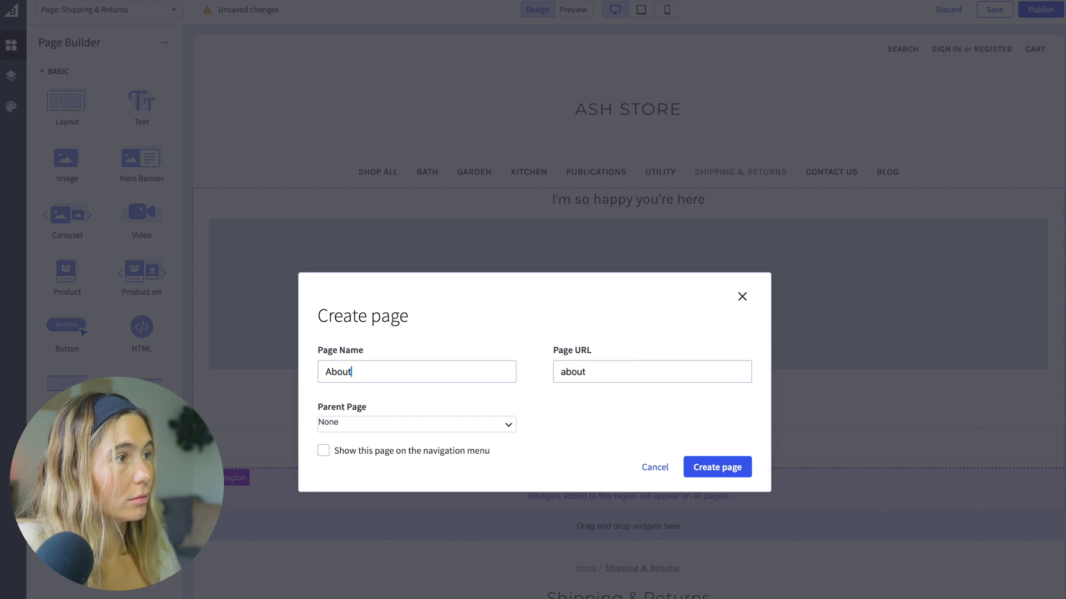
{"action": "left_click", "coordinate": [440, 422]}
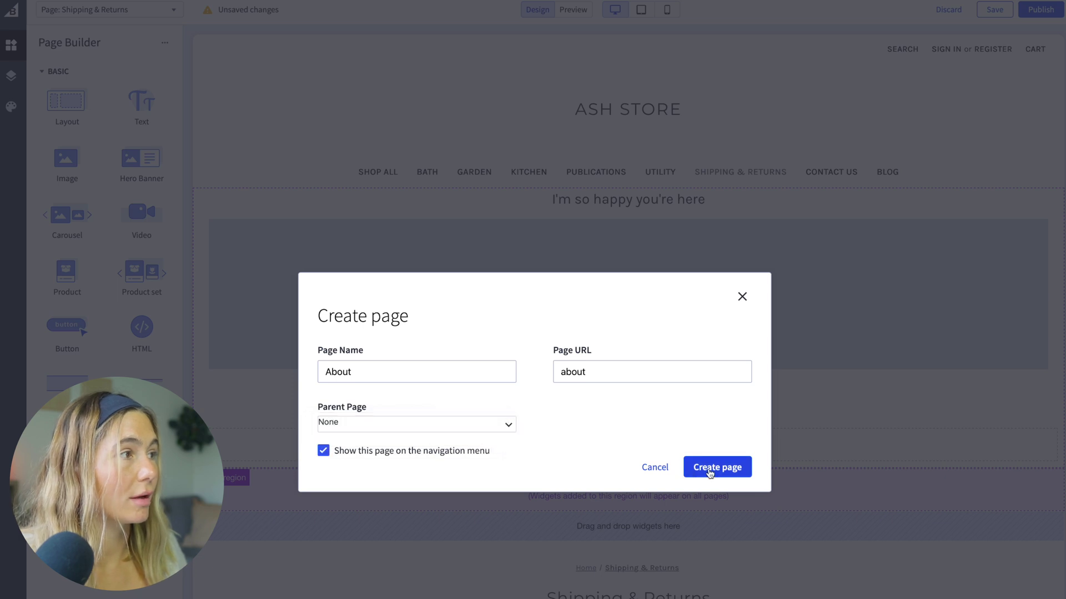
{"action": "left_click", "coordinate": [710, 473]}
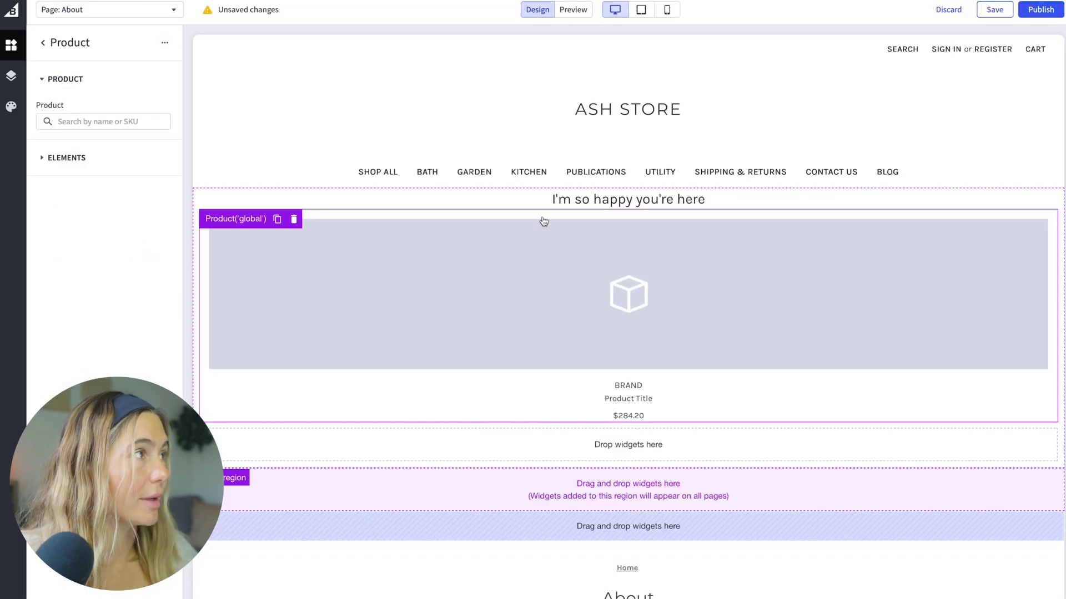
Step: Delete the empty Product widget from the About page's global region
{"action": "left_click", "coordinate": [81, 164]}
{"action": "left_click", "coordinate": [10, 76]}
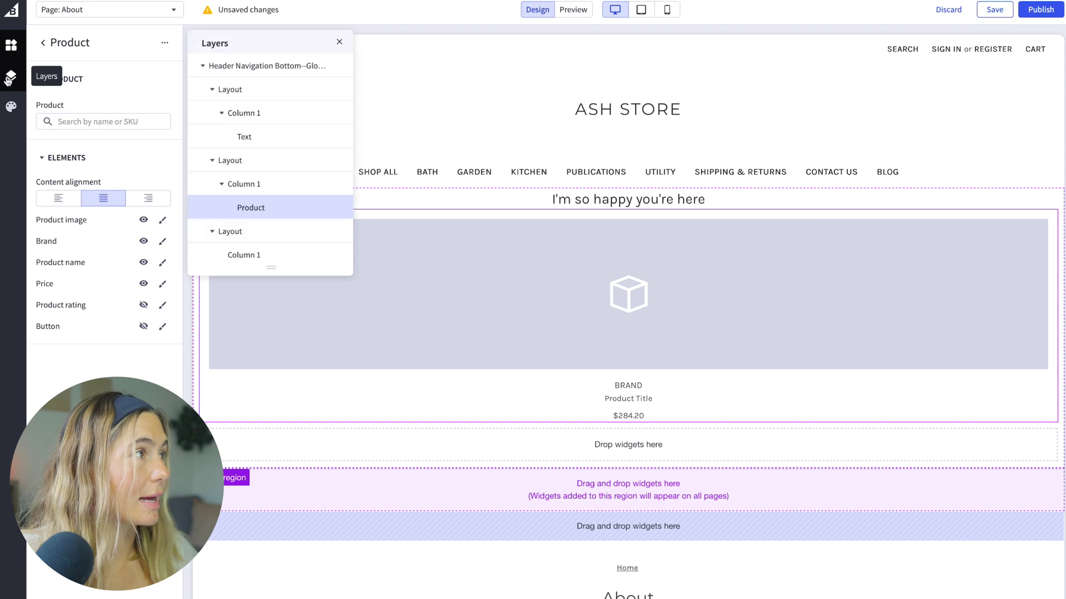
{"action": "left_click", "coordinate": [517, 563]}
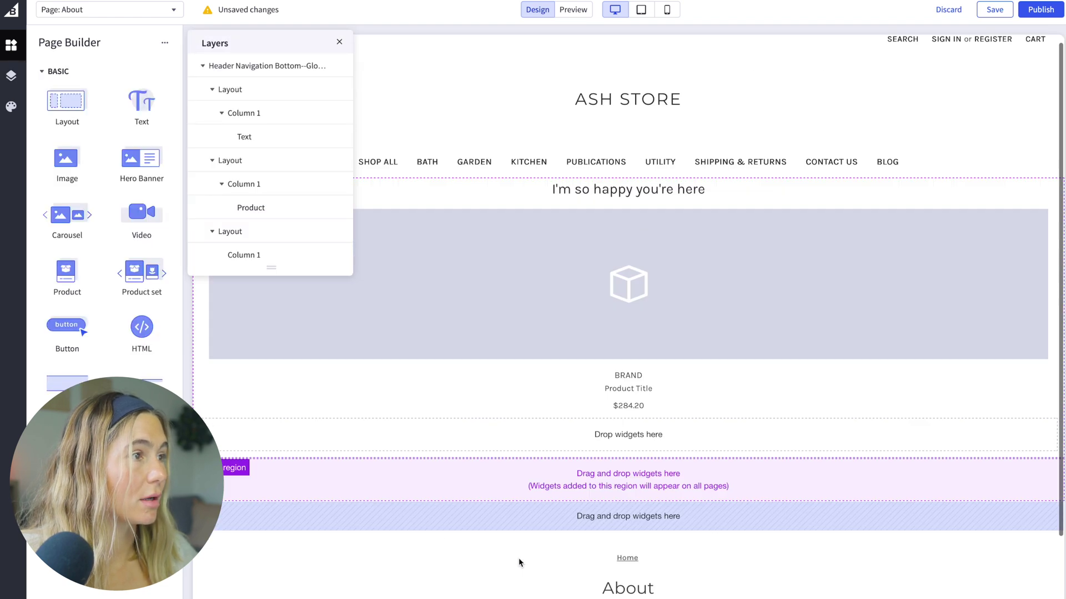
{"action": "left_click", "coordinate": [574, 342]}
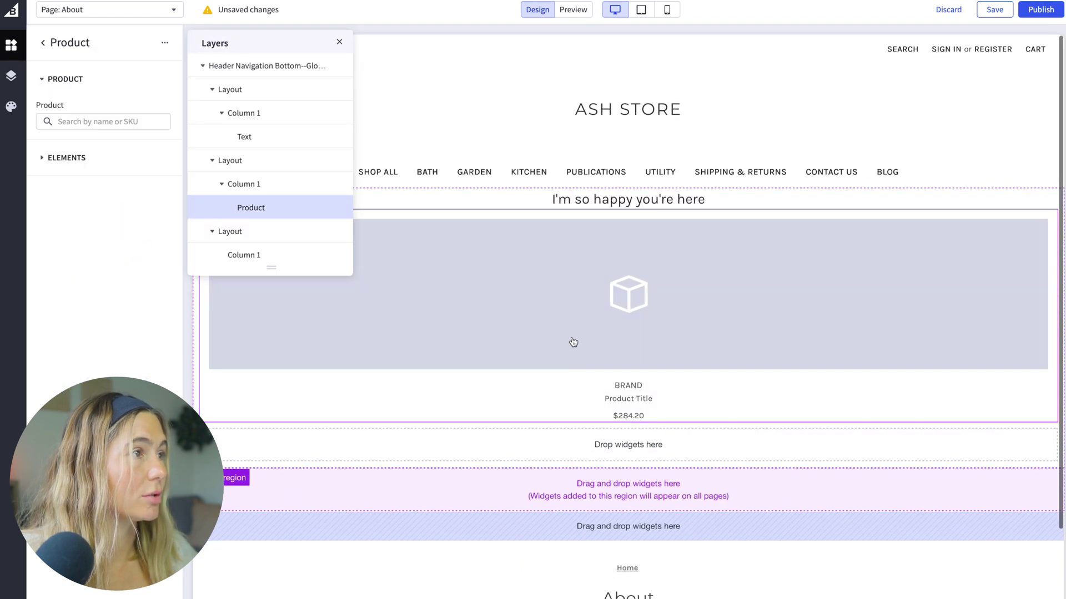
{"action": "left_click", "coordinate": [339, 42]}
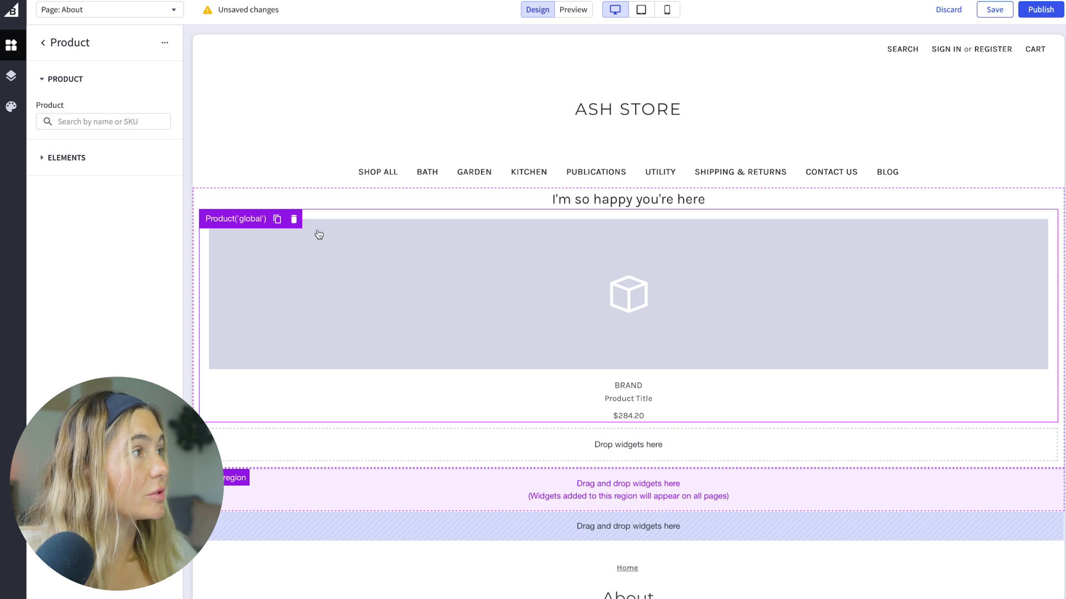
{"action": "left_click", "coordinate": [294, 220]}
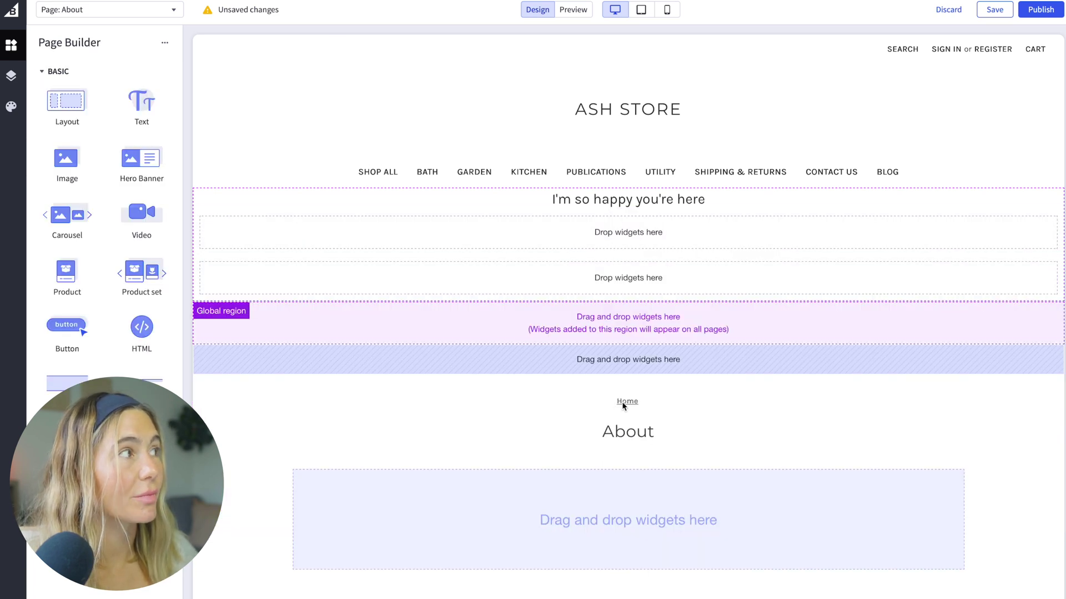
Step: Add an Image widget to the global region and look over its image picker
{"action": "left_click_drag", "start_coordinate": [67, 160], "coordinate": [560, 304]}
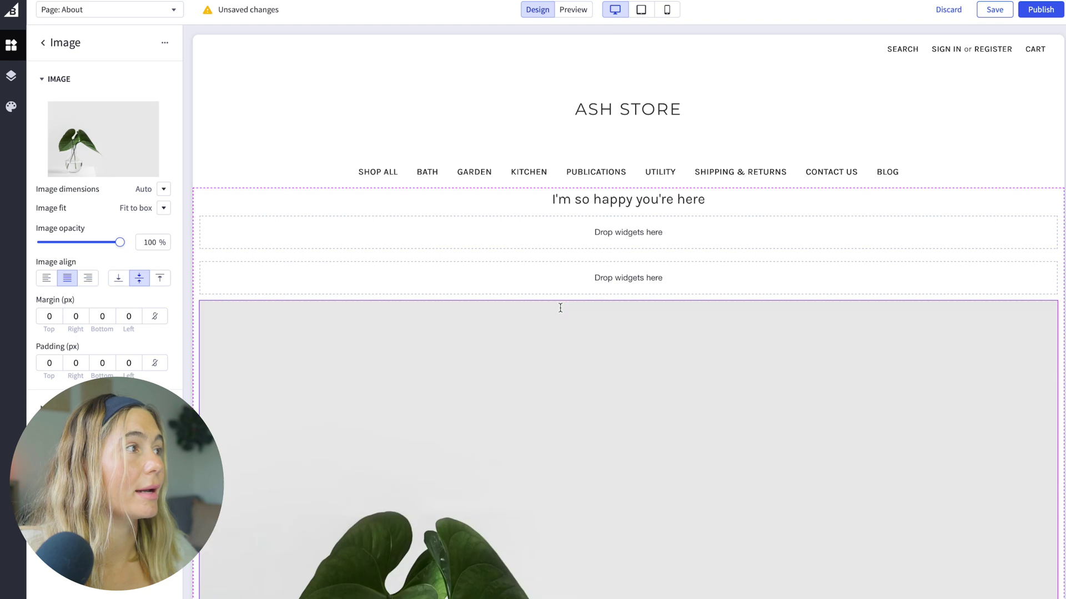
{"action": "scroll", "coordinate": [479, 419], "scroll_direction": "down", "scroll_amount": 2}
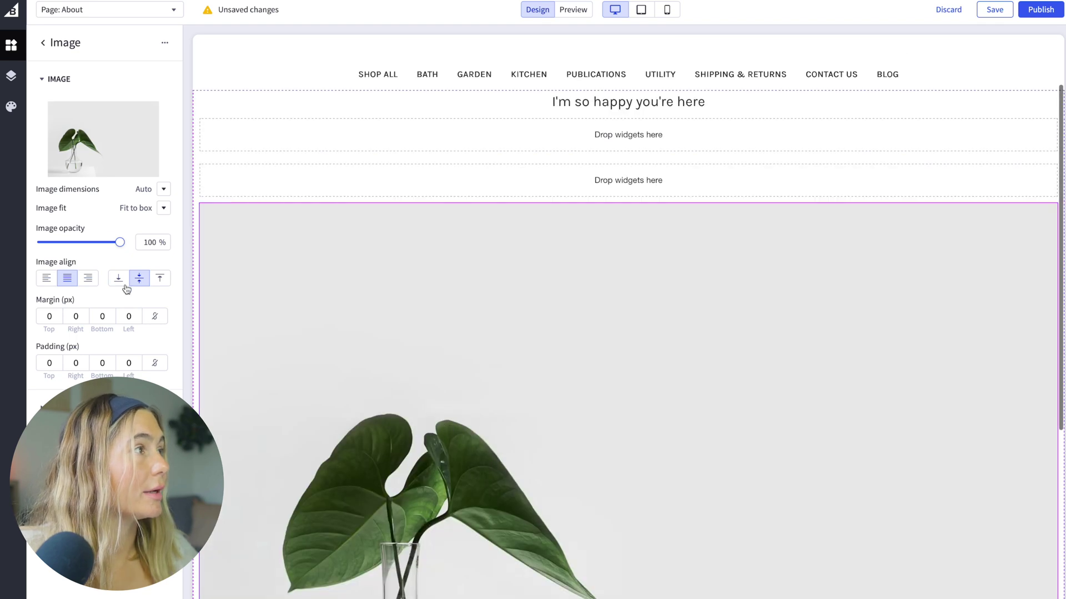
{"action": "left_click", "coordinate": [89, 145]}
{"action": "left_click", "coordinate": [297, 132]}
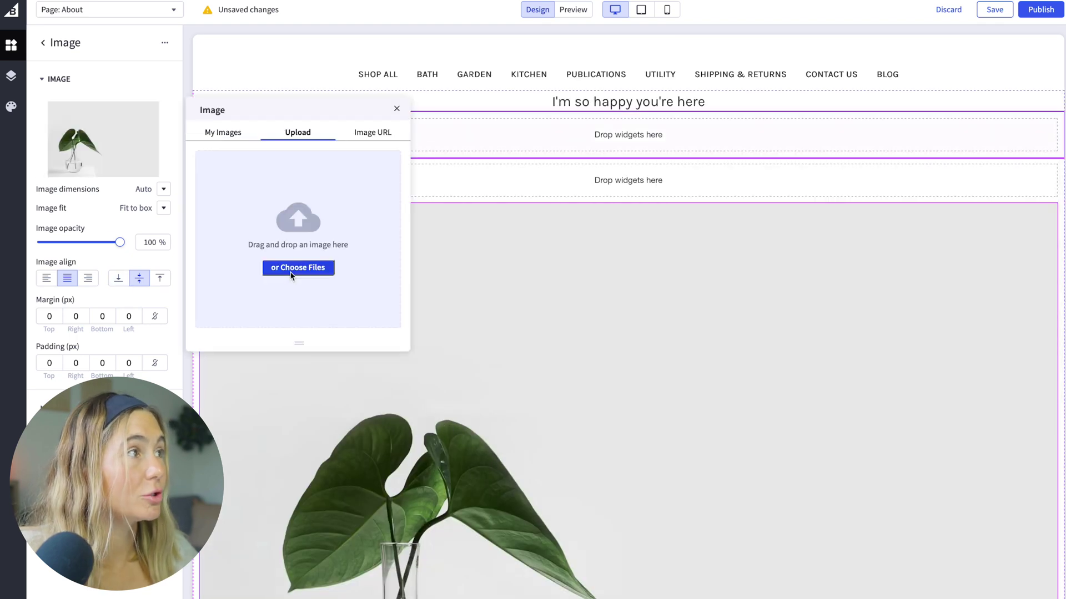
{"action": "left_click", "coordinate": [398, 111]}
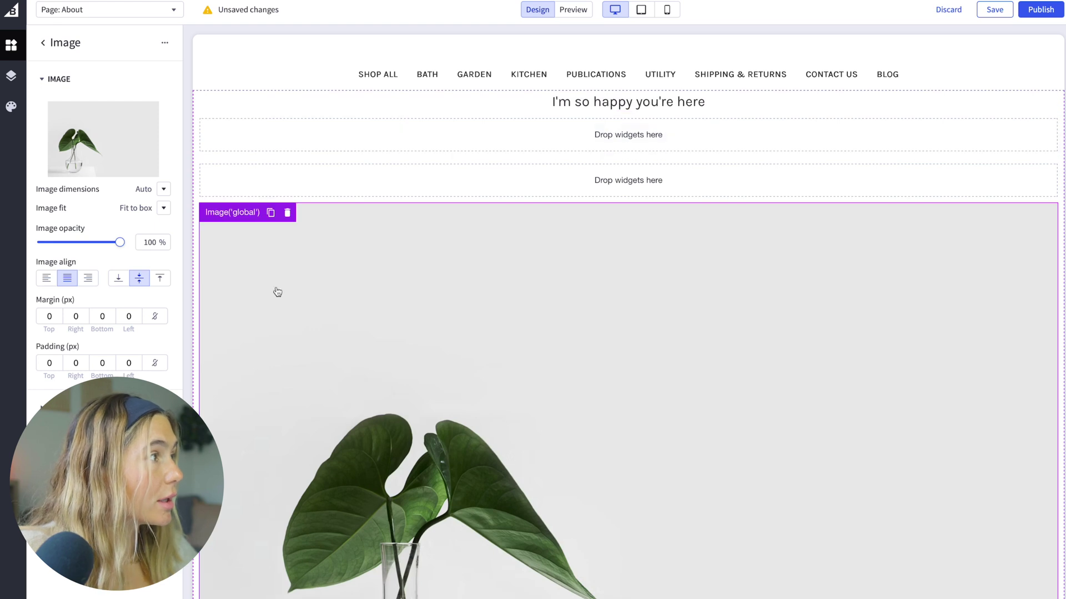
Step: Review the image widget's margin and border settings, then return to the widget list
{"action": "scroll", "coordinate": [276, 291], "scroll_direction": "down", "scroll_amount": 3}
{"action": "left_click", "coordinate": [48, 316]}
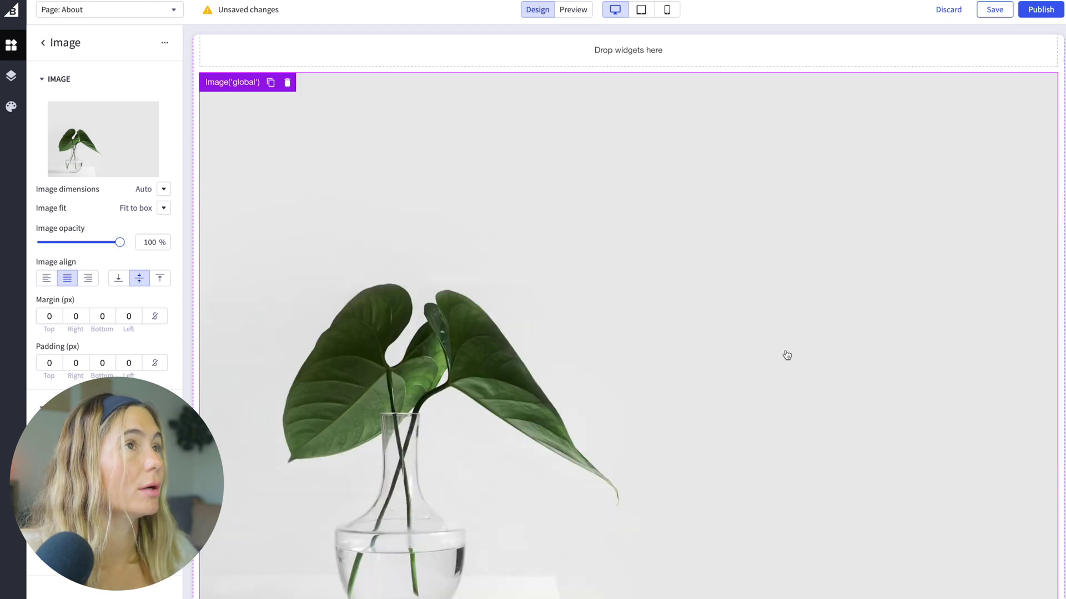
{"action": "left_click", "coordinate": [47, 81]}
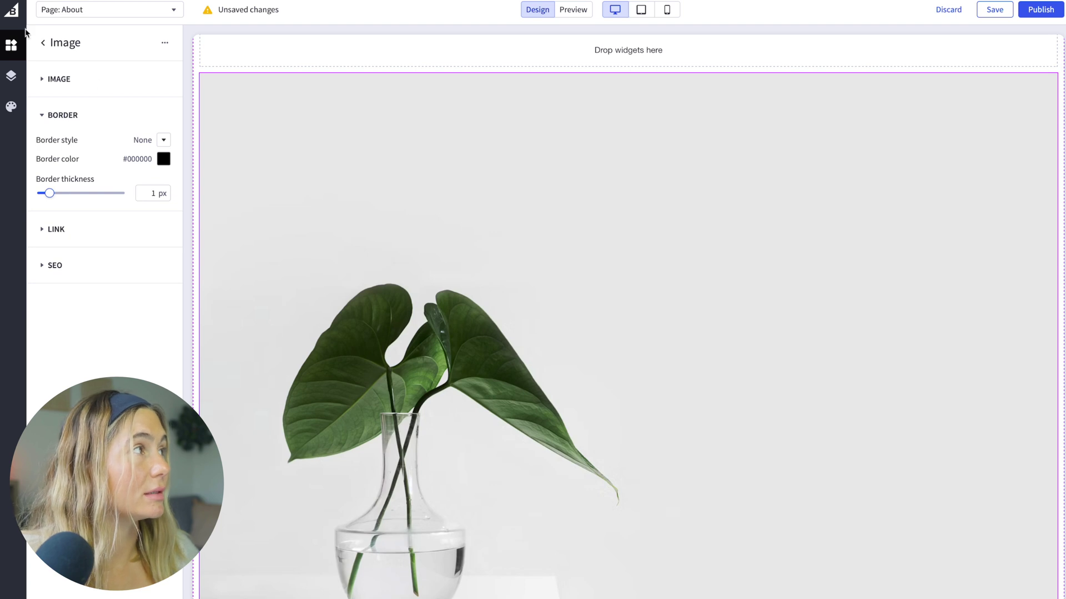
{"action": "left_click", "coordinate": [42, 44]}
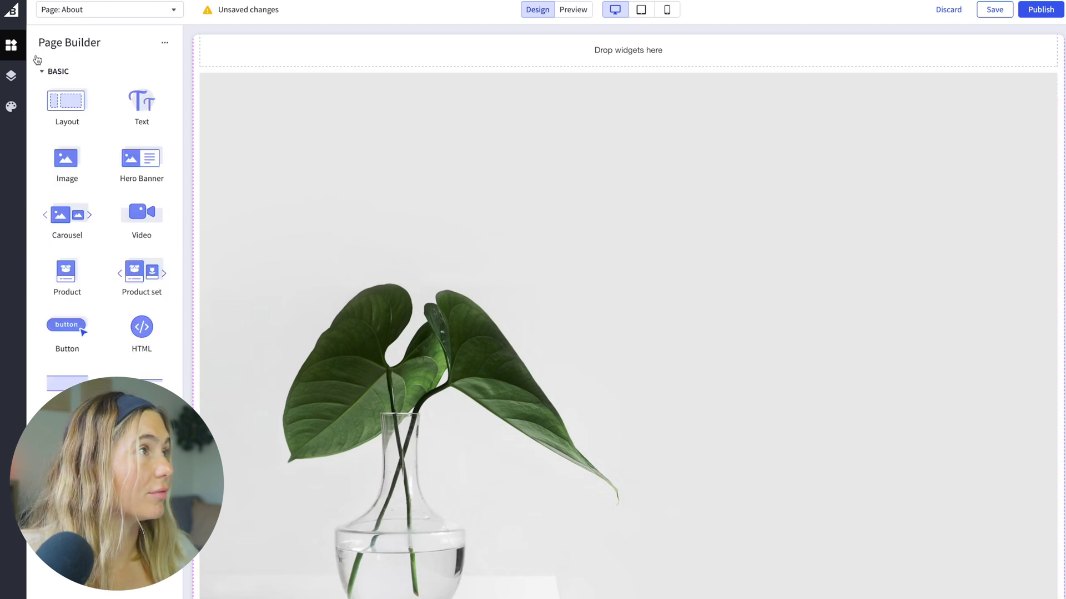
Step: Switch the editor to the Homepage and add a Product widget under the plant image
{"action": "left_click", "coordinate": [105, 10]}
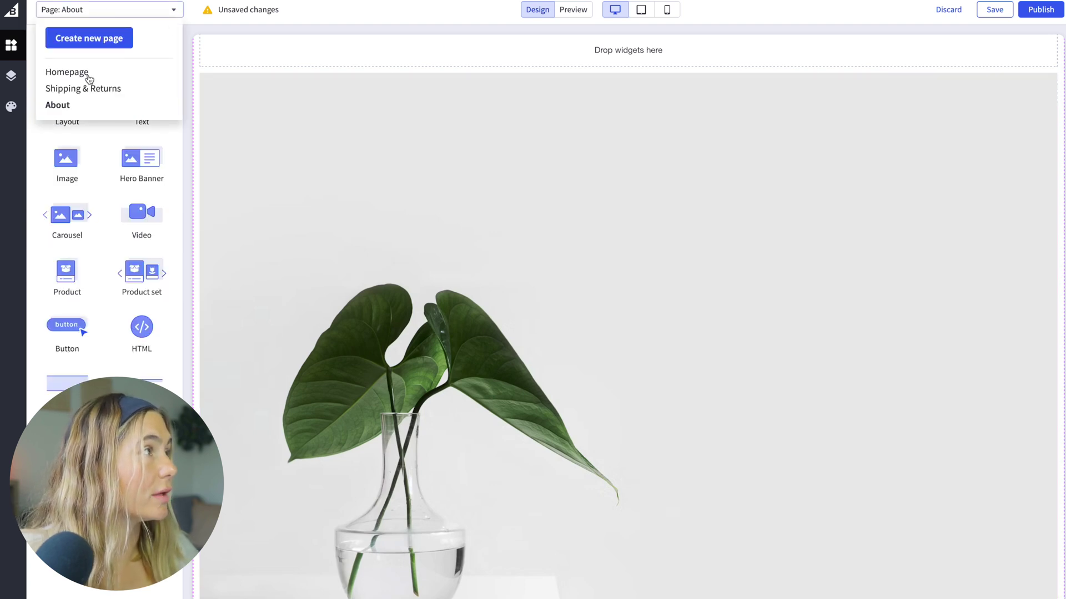
{"action": "left_click", "coordinate": [88, 77]}
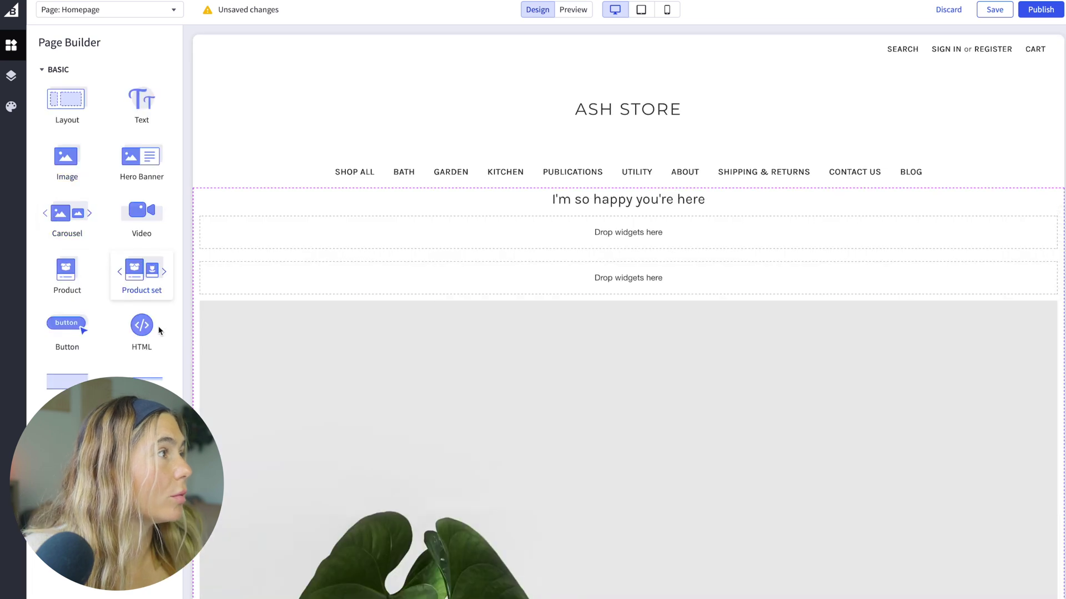
{"action": "scroll", "coordinate": [359, 478], "scroll_direction": "down", "scroll_amount": 7}
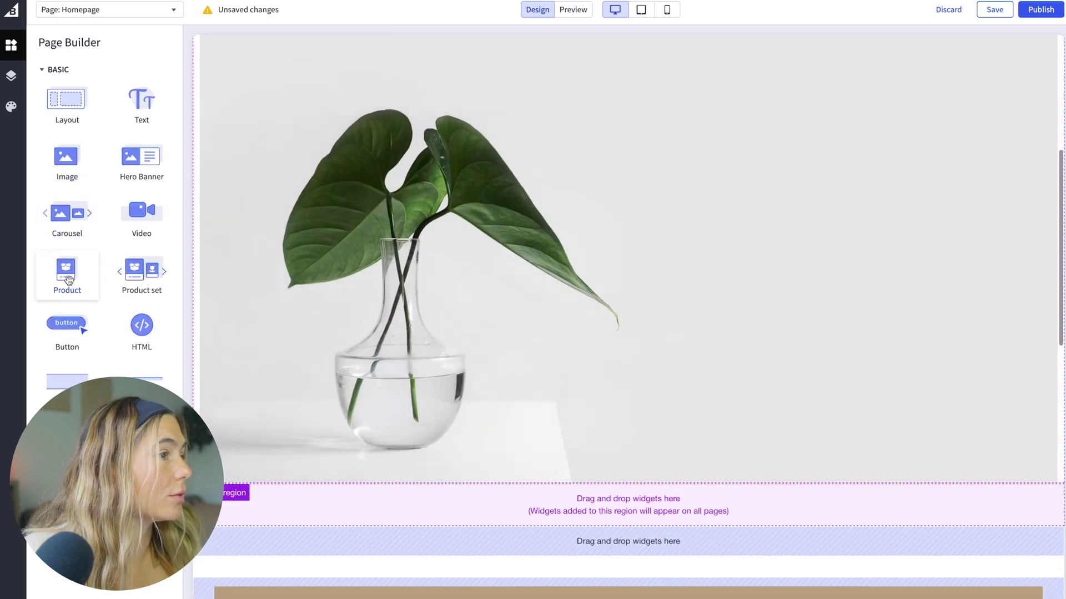
{"action": "left_click_drag", "start_coordinate": [67, 278], "coordinate": [659, 499]}
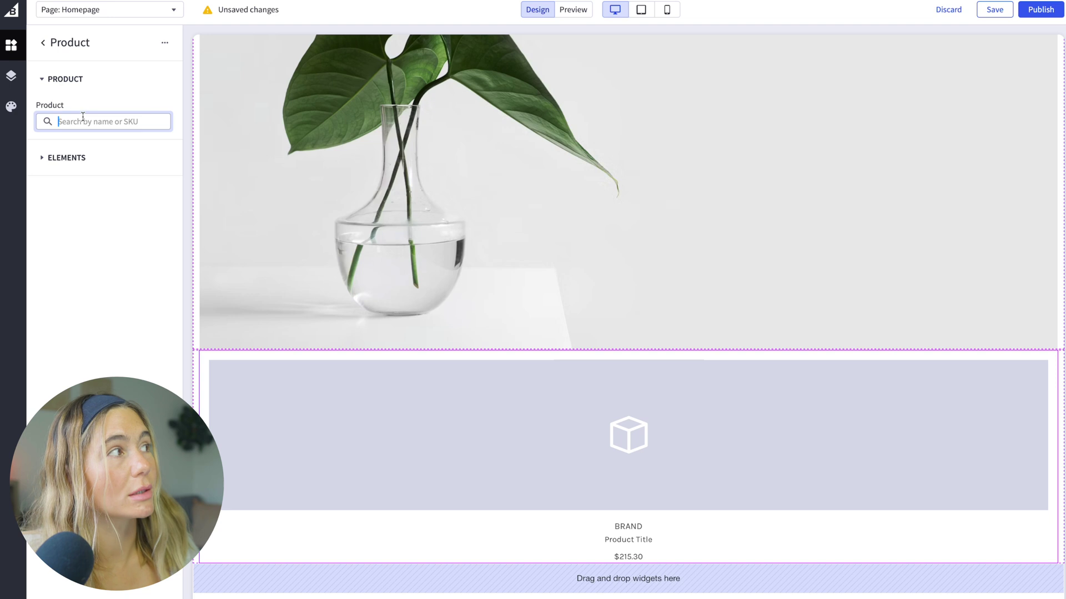
Step: Search for and feature [Sample] Oak Cheese Grater ($34.95) in the product widget
{"action": "left_click", "coordinate": [66, 159]}
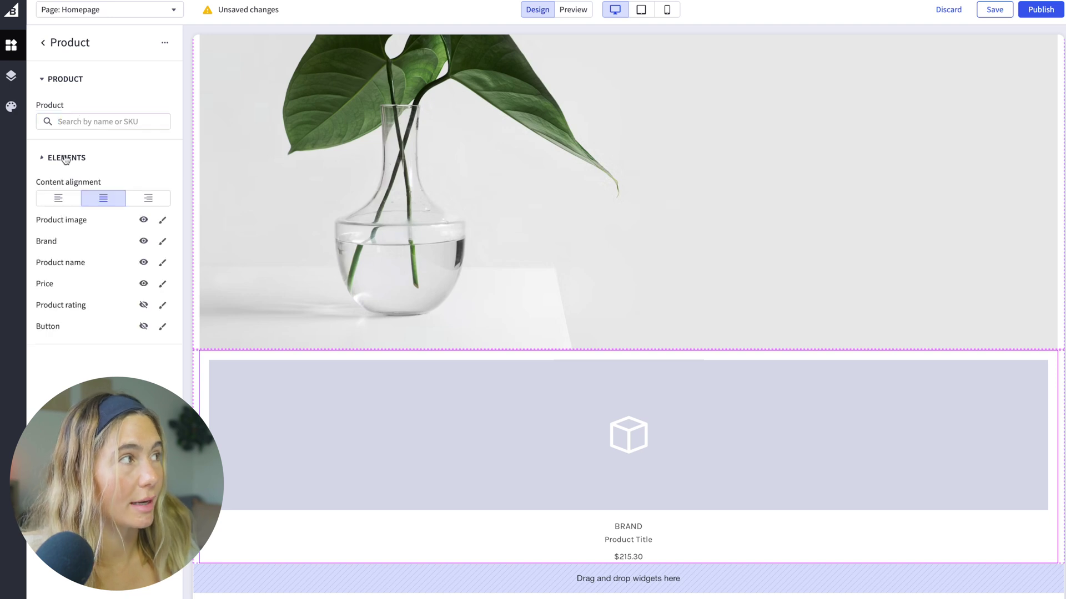
{"action": "left_click", "coordinate": [87, 122]}
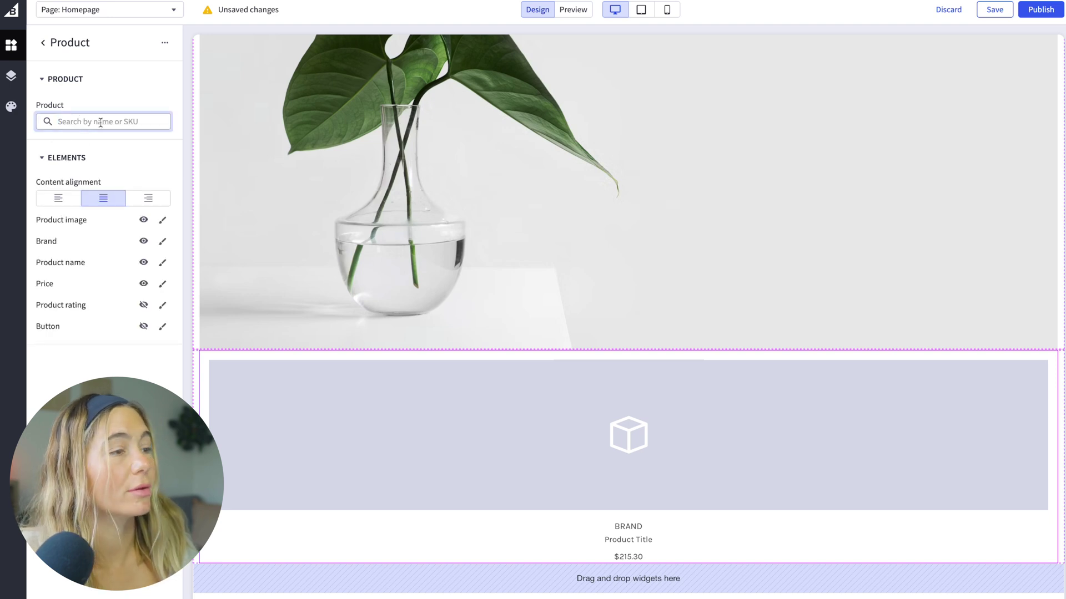
{"action": "type", "text": "e"}
{"action": "scroll", "coordinate": [139, 238], "scroll_direction": "down", "scroll_amount": 3}
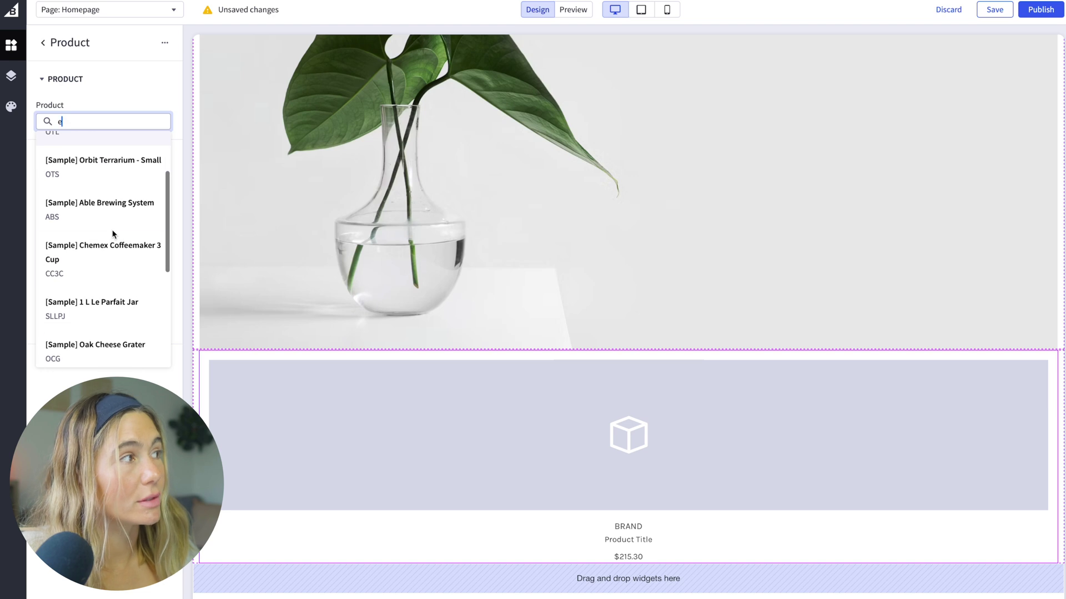
{"action": "scroll", "coordinate": [138, 241], "scroll_direction": "down", "scroll_amount": 2}
{"action": "left_click", "coordinate": [91, 246]}
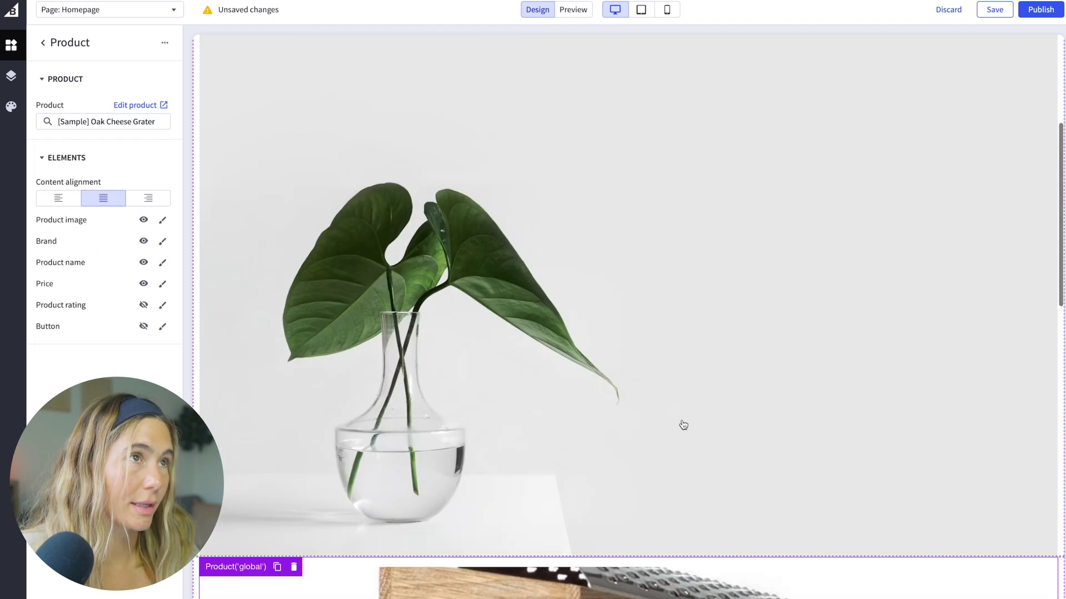
{"action": "scroll", "coordinate": [663, 321], "scroll_direction": "down", "scroll_amount": 4}
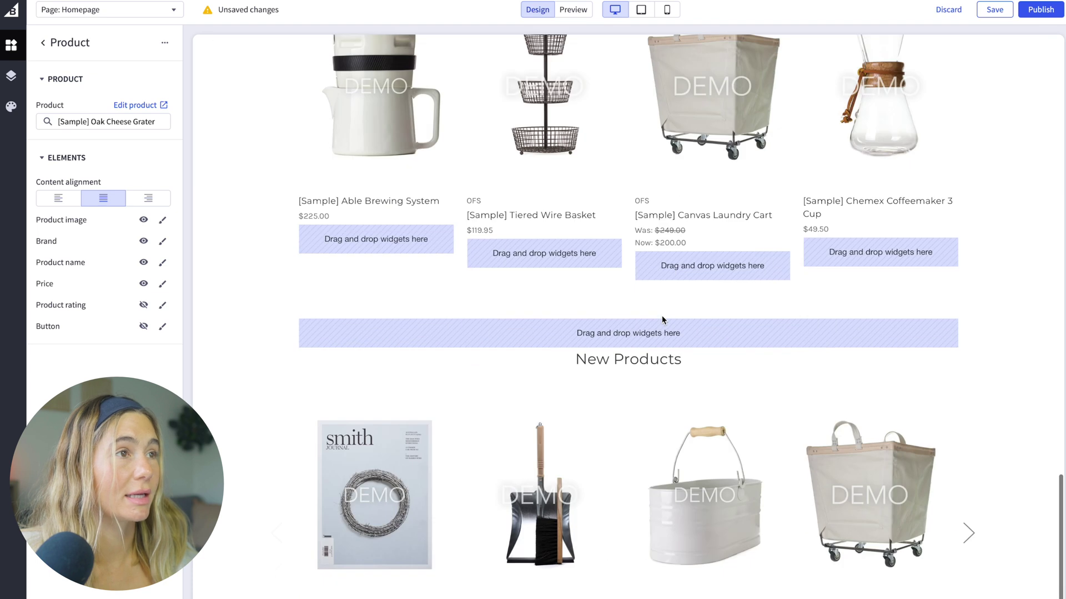
{"action": "scroll", "coordinate": [661, 315], "scroll_direction": "up", "scroll_amount": 5}
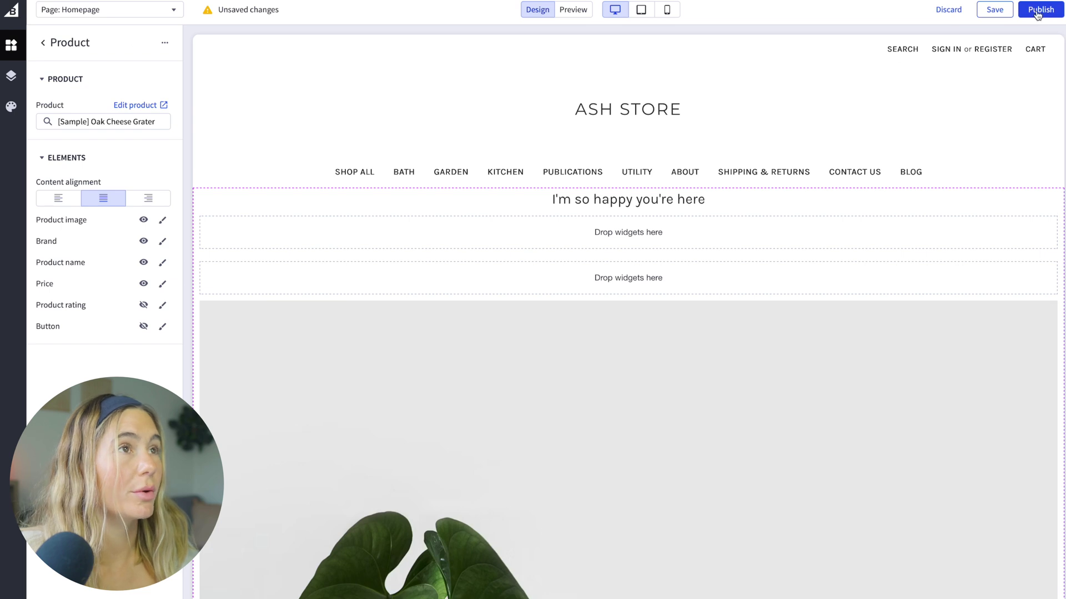
Step: Save the homepage changes and check the plant image in the mobile preview
{"action": "left_click", "coordinate": [994, 13]}
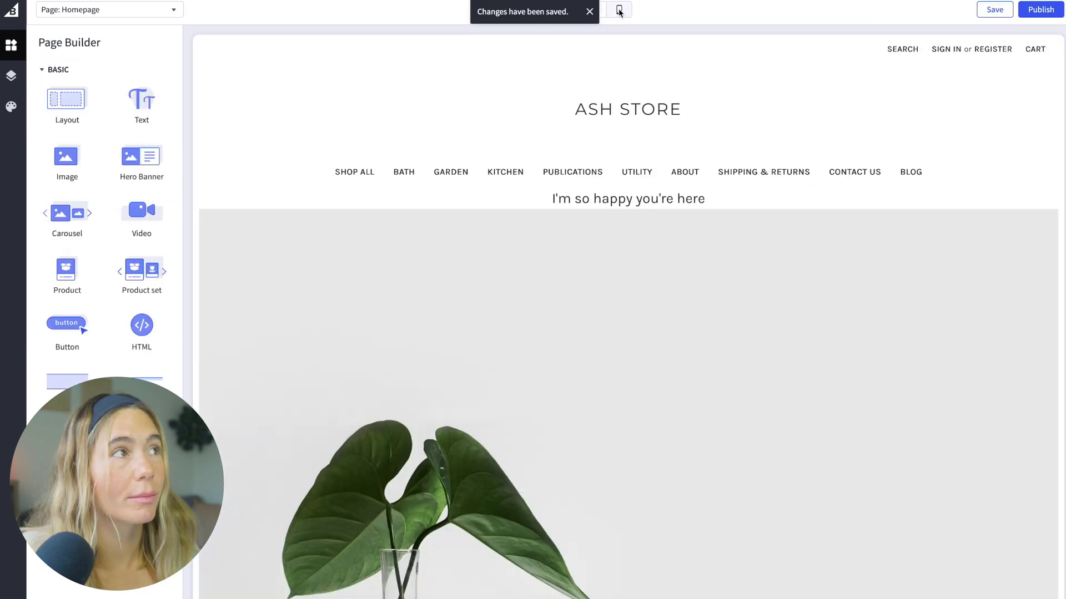
{"action": "left_click", "coordinate": [619, 11]}
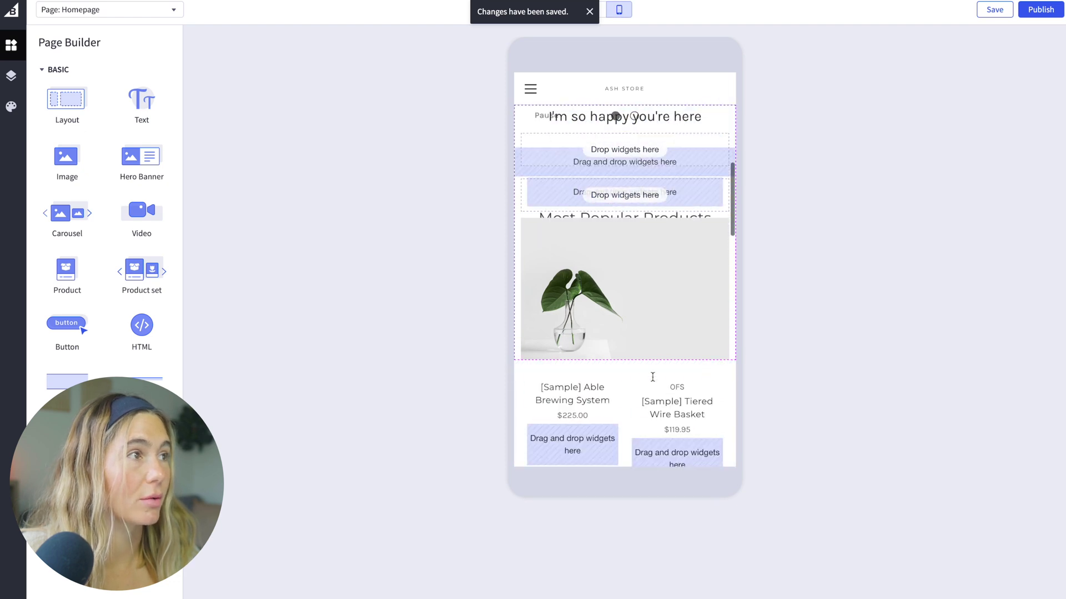
{"action": "left_click", "coordinate": [639, 342]}
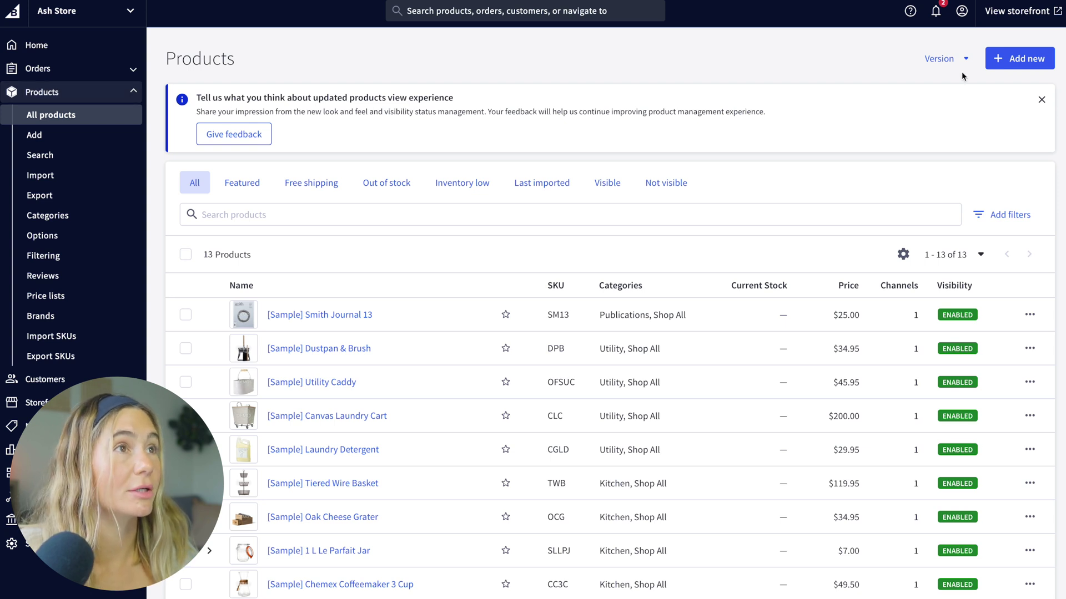
Step: Start a new product and scroll through the blank Add Product form
{"action": "left_click", "coordinate": [1024, 63]}
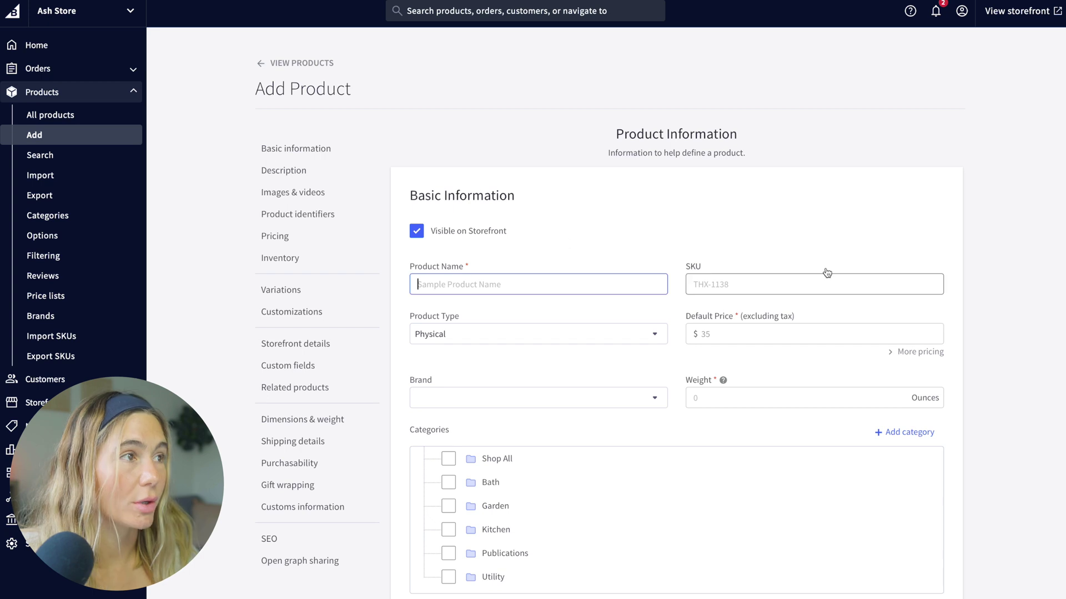
{"action": "scroll", "coordinate": [794, 185], "scroll_direction": "down", "scroll_amount": 3}
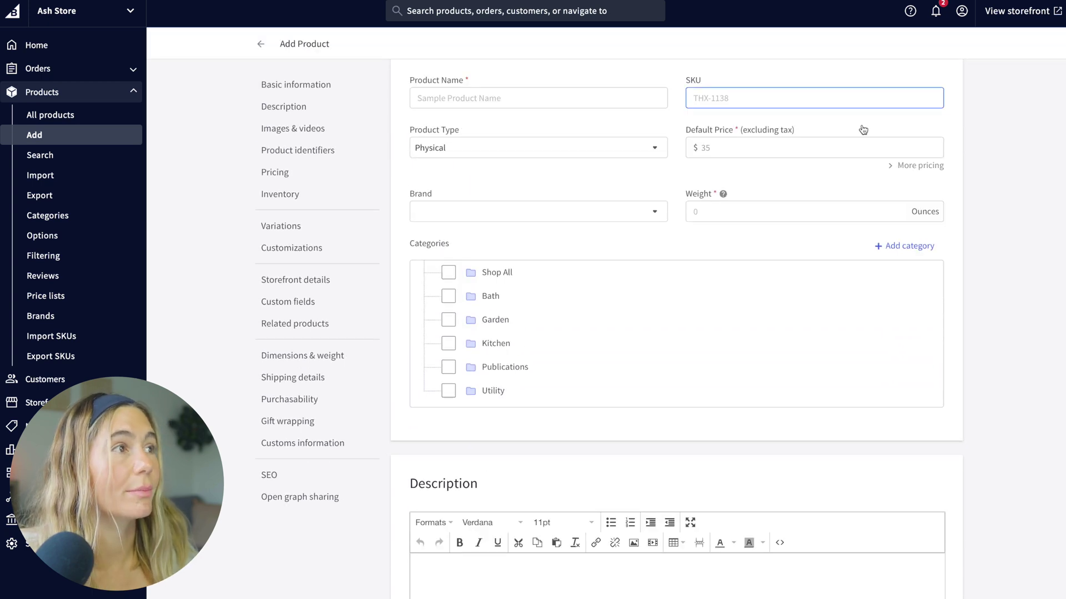
{"action": "scroll", "coordinate": [770, 213], "scroll_direction": "down", "scroll_amount": 7}
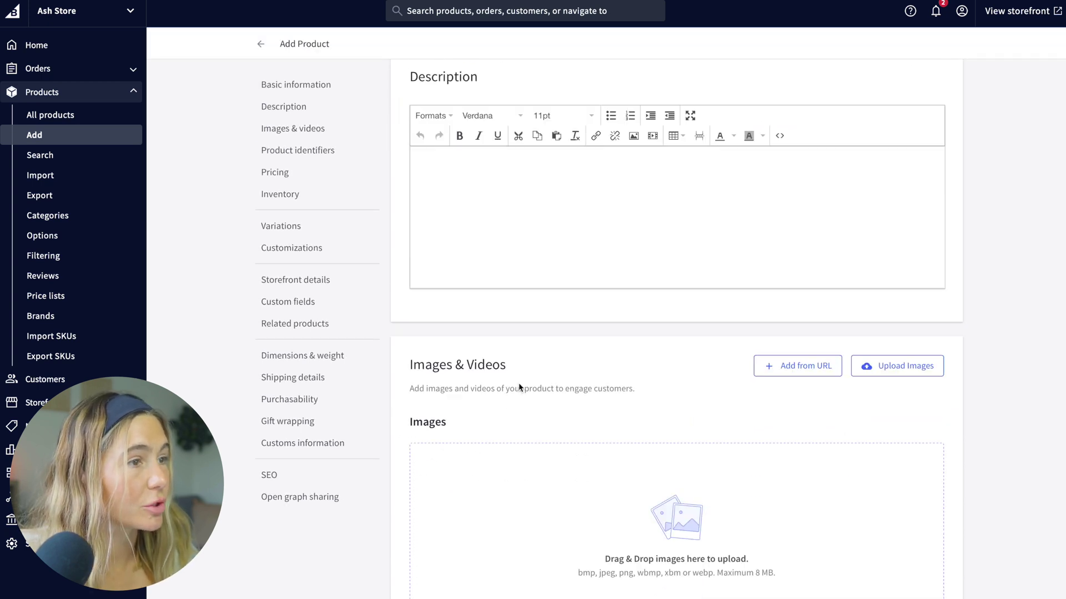
{"action": "scroll", "coordinate": [520, 388], "scroll_direction": "up", "scroll_amount": 10}
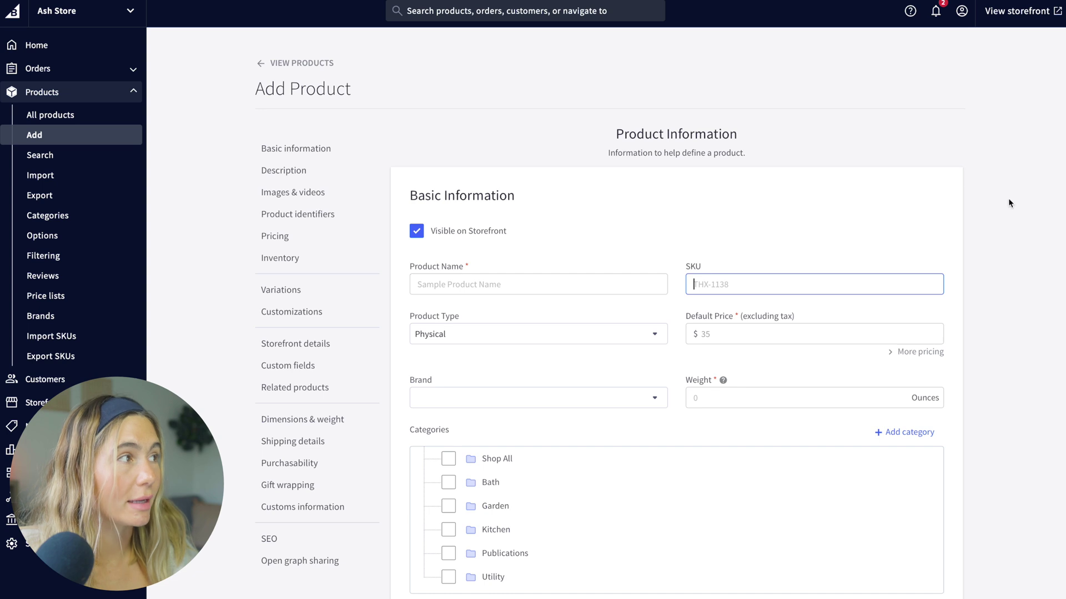
{"action": "left_click", "coordinate": [268, 213]}
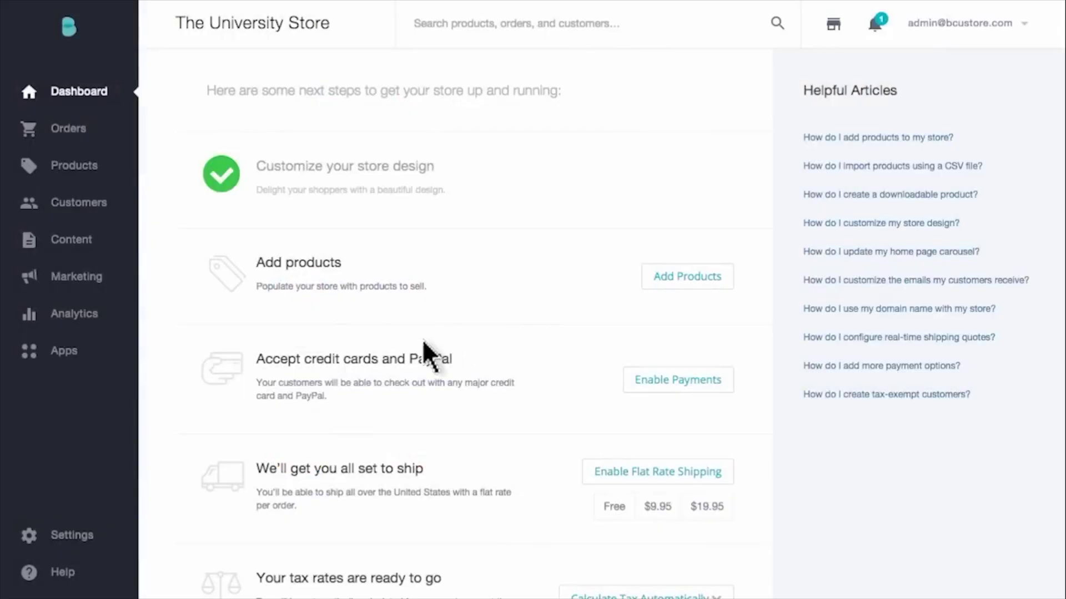
Step: Go to Settings > Design and open the Carousel & Social Media tab
{"action": "left_click", "coordinate": [72, 537]}
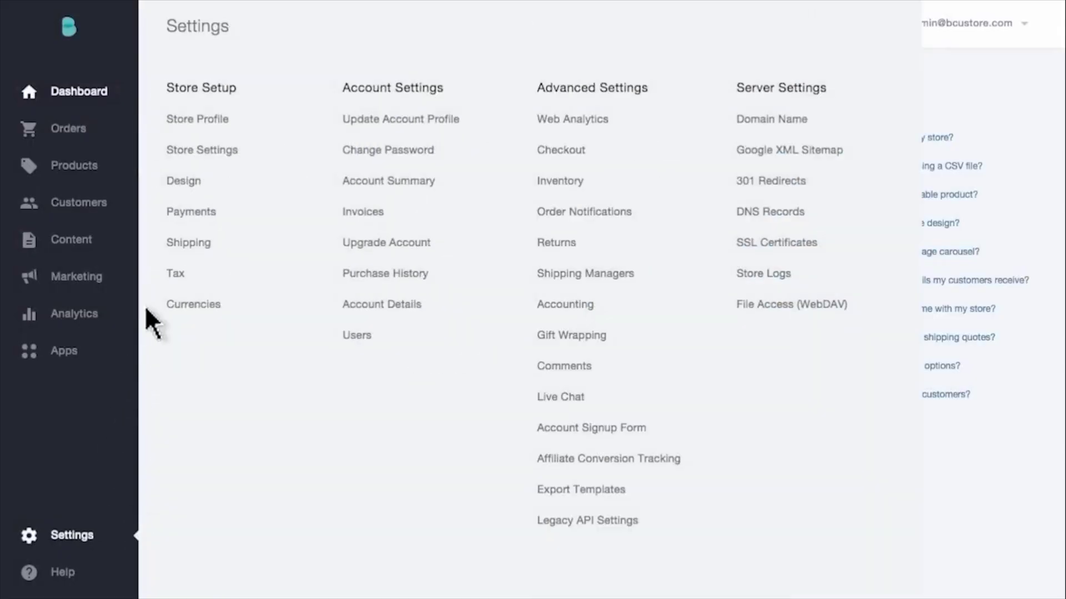
{"action": "left_click", "coordinate": [184, 182]}
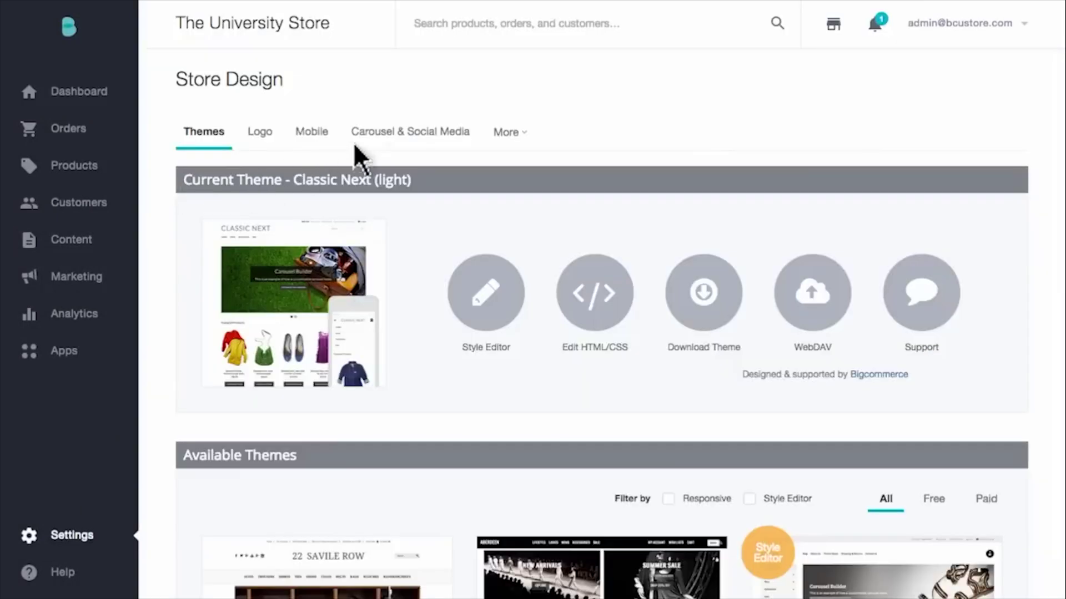
{"action": "left_click", "coordinate": [401, 143]}
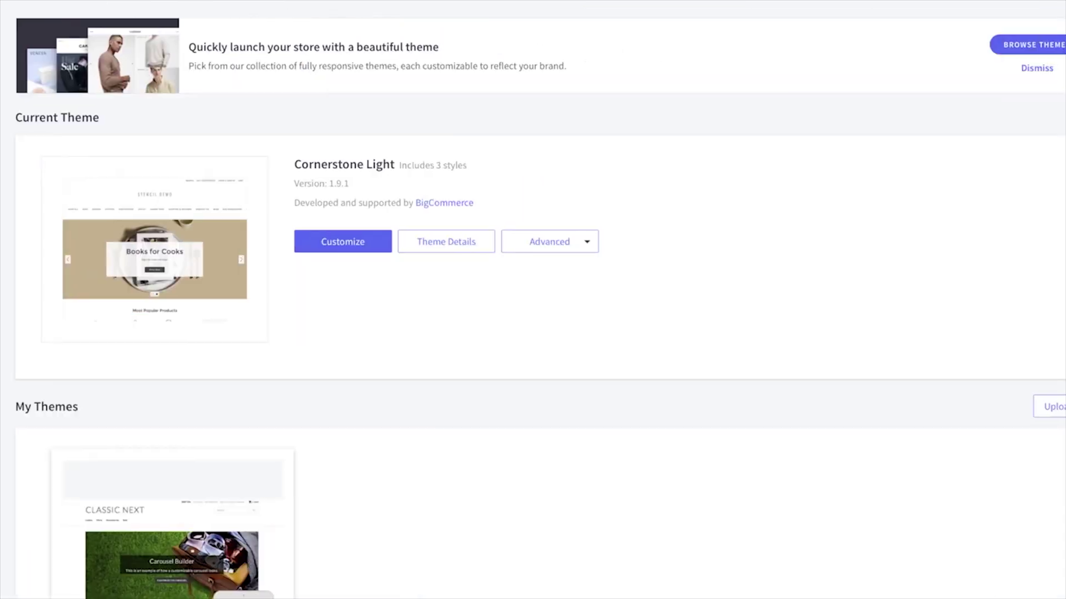
Step: Open Cornerstone Light in the theme editor via Advanced > Customize and expand its Styles
{"action": "left_click", "coordinate": [583, 238]}
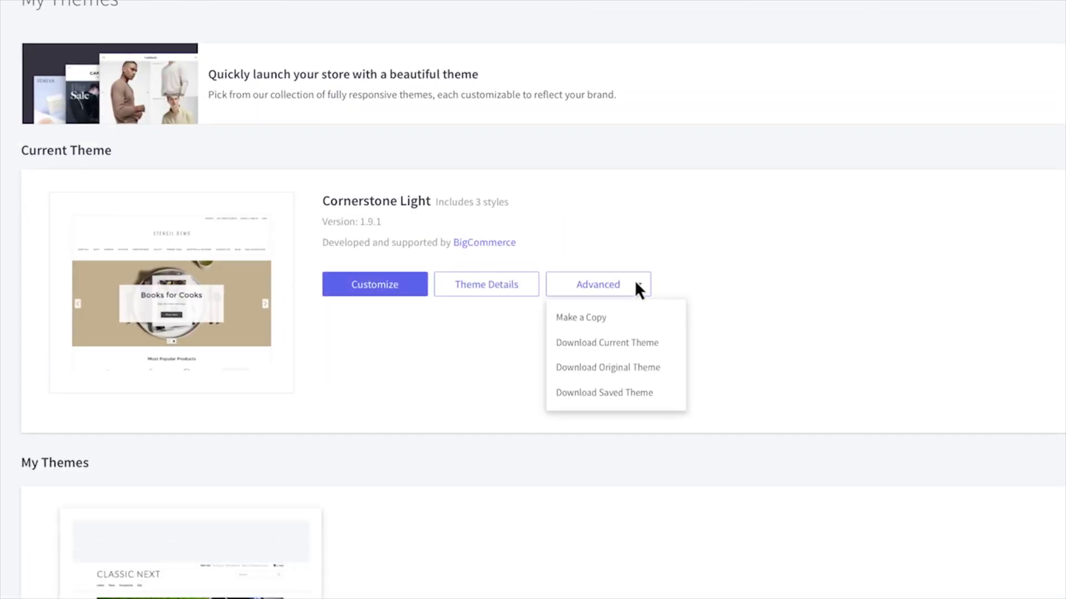
{"action": "left_click", "coordinate": [385, 283]}
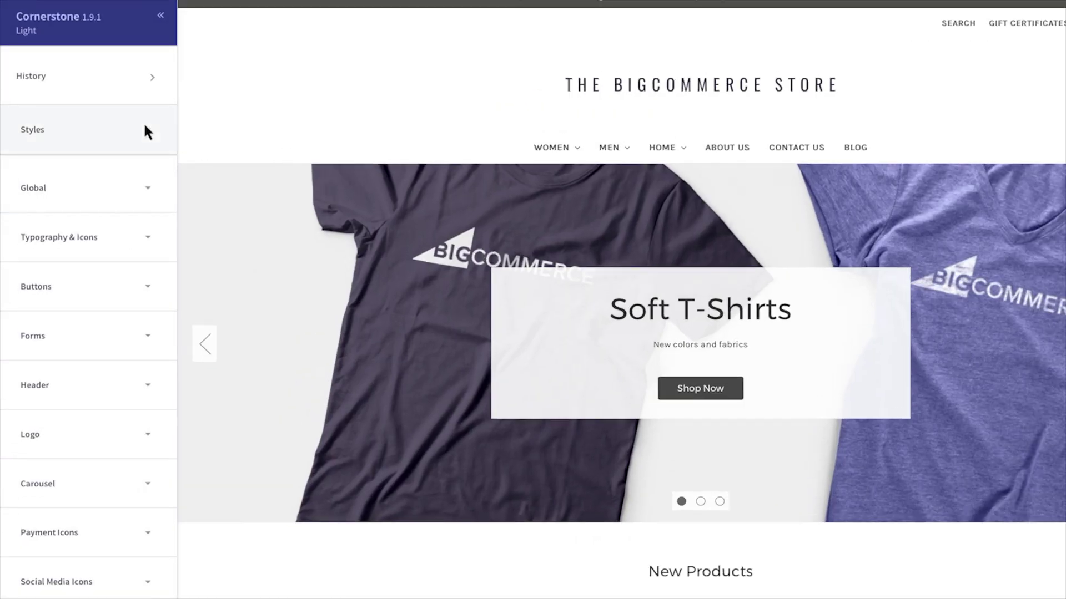
{"action": "left_click", "coordinate": [128, 150]}
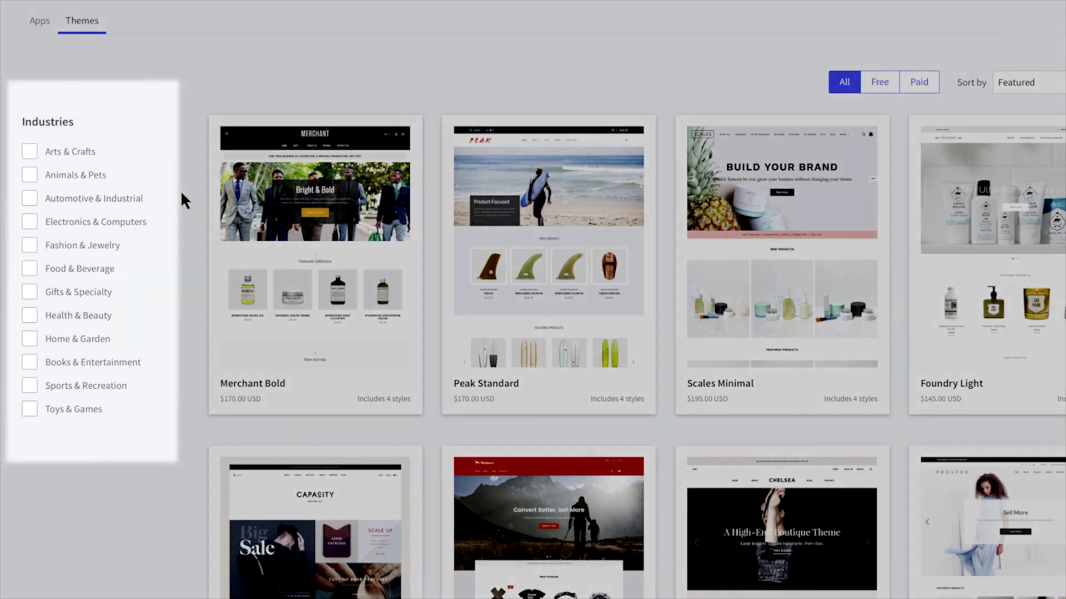
Step: Filter the theme marketplace to Health & Beauty themes only
{"action": "left_click", "coordinate": [30, 315]}
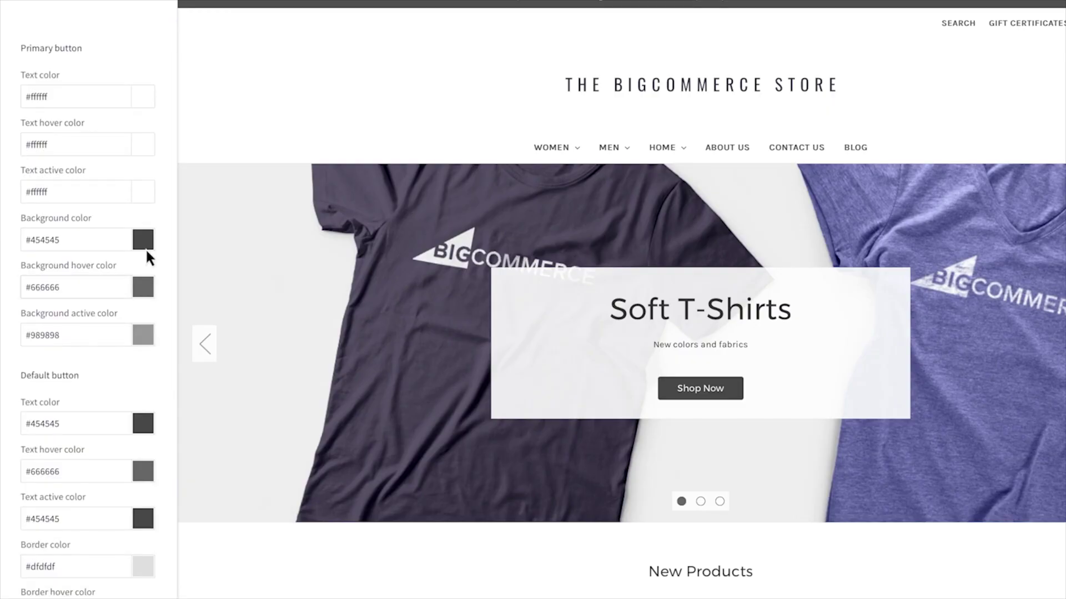
Step: Set the logo text colour to #1B2763 and save the theme customisations
{"action": "left_click", "coordinate": [145, 241]}
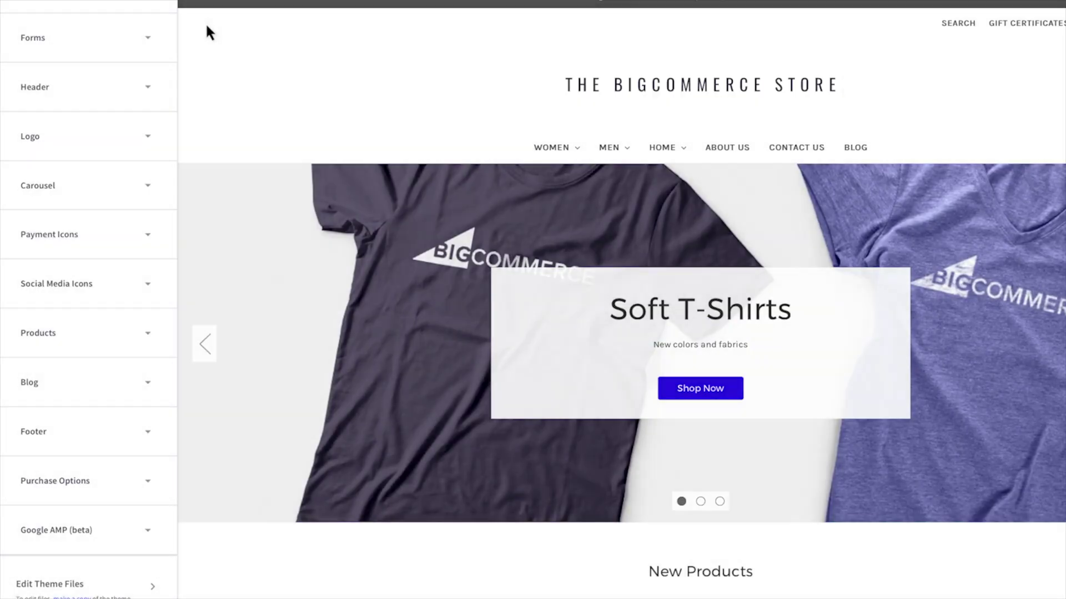
{"action": "left_click", "coordinate": [138, 138]}
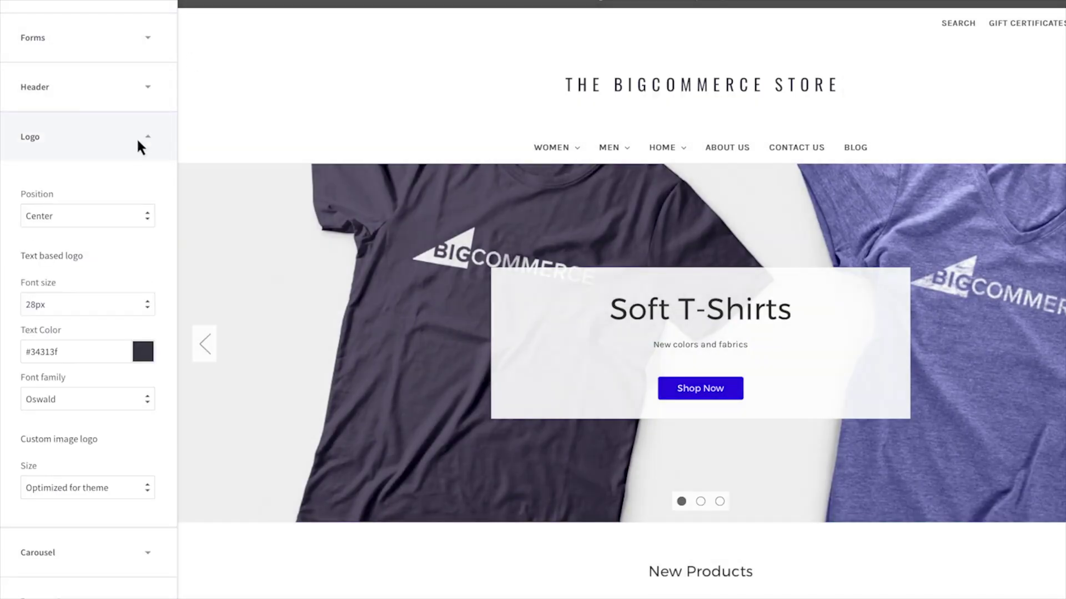
{"action": "left_click", "coordinate": [22, 350]}
{"action": "type", "text": "#1B2763"}
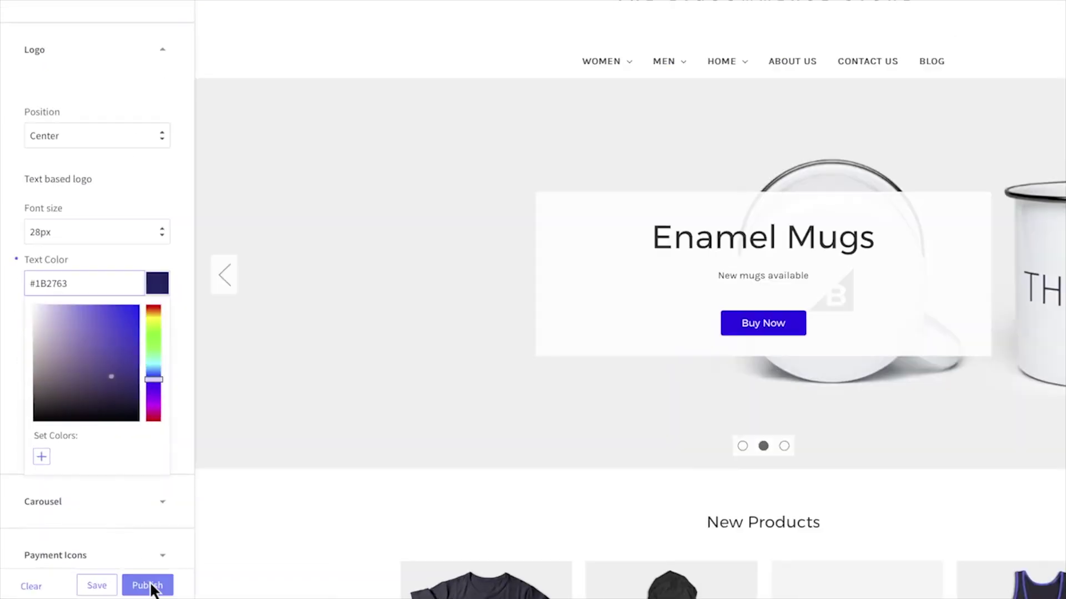
{"action": "left_click", "coordinate": [78, 585]}
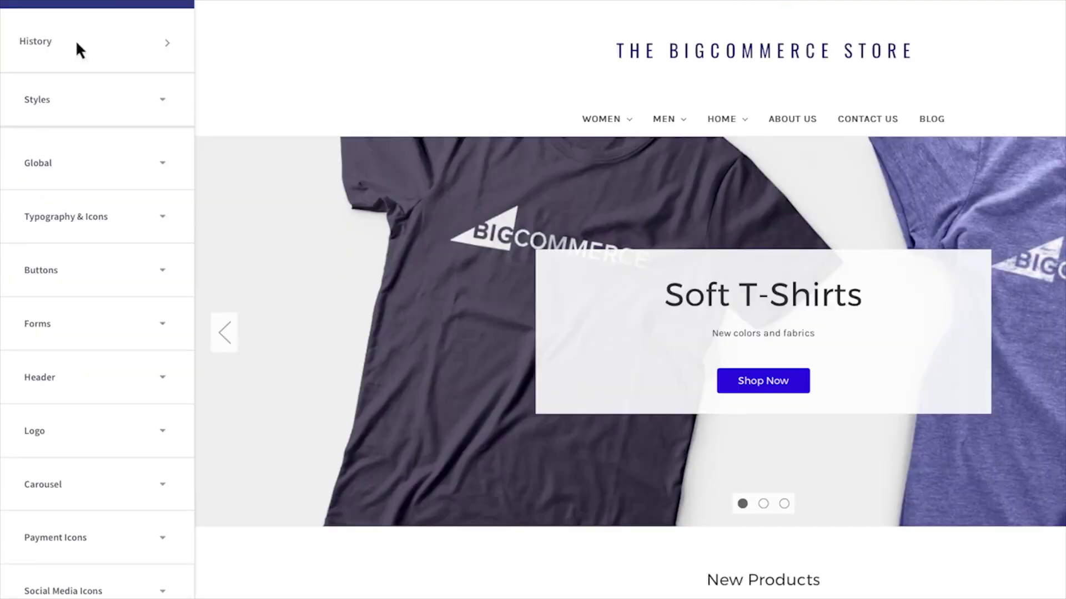
Step: Preview the storefront in mobile, tablet and landscape tablet layouts
{"action": "scroll", "coordinate": [95, 277], "scroll_direction": "down", "scroll_amount": 10}
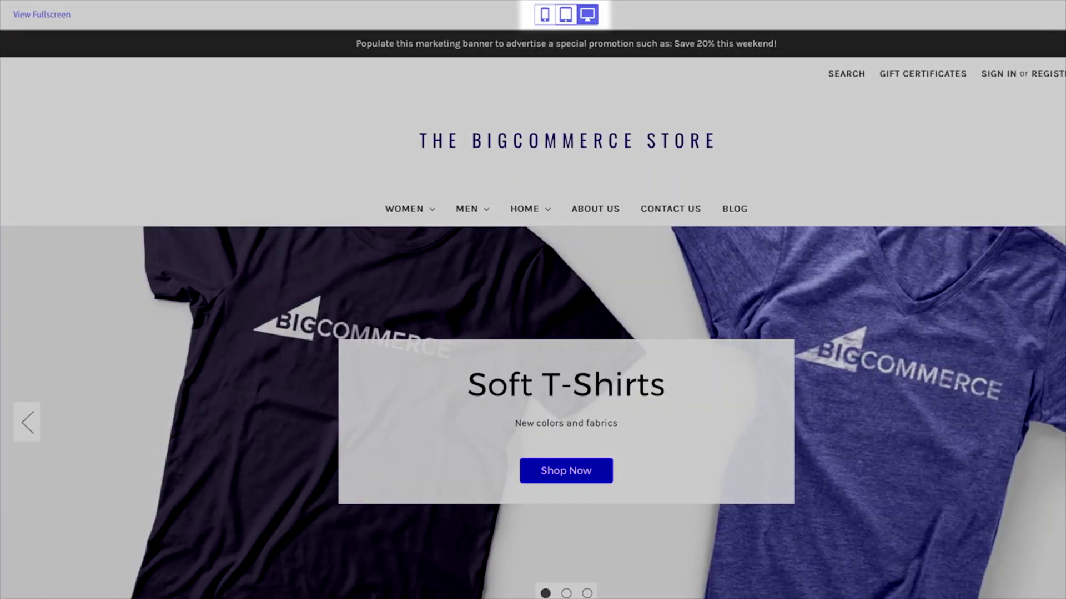
{"action": "left_click", "coordinate": [545, 15]}
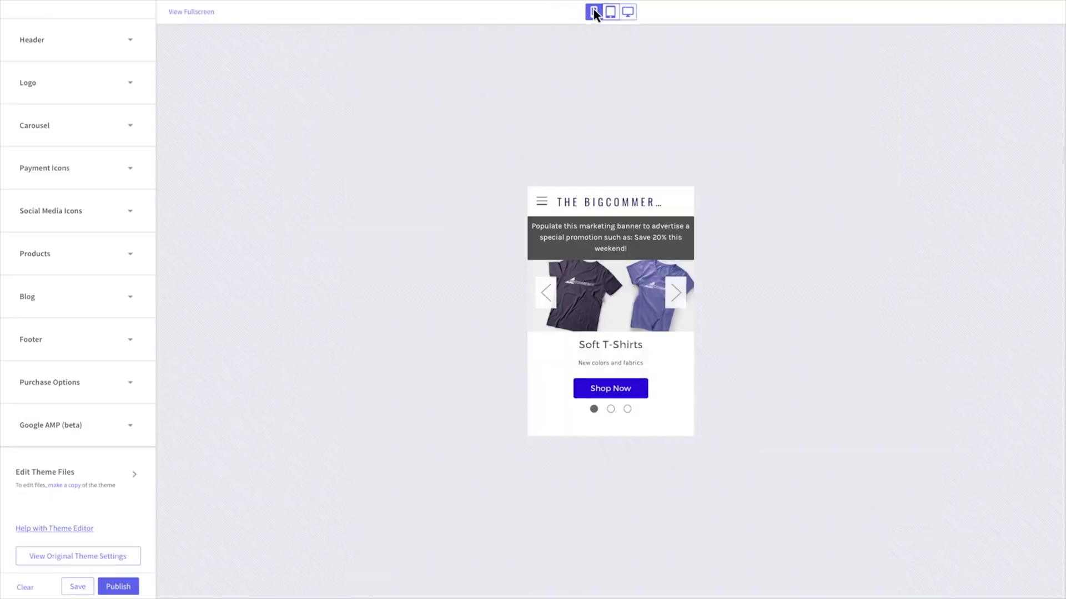
{"action": "left_click", "coordinate": [565, 14]}
{"action": "left_click", "coordinate": [565, 14]}
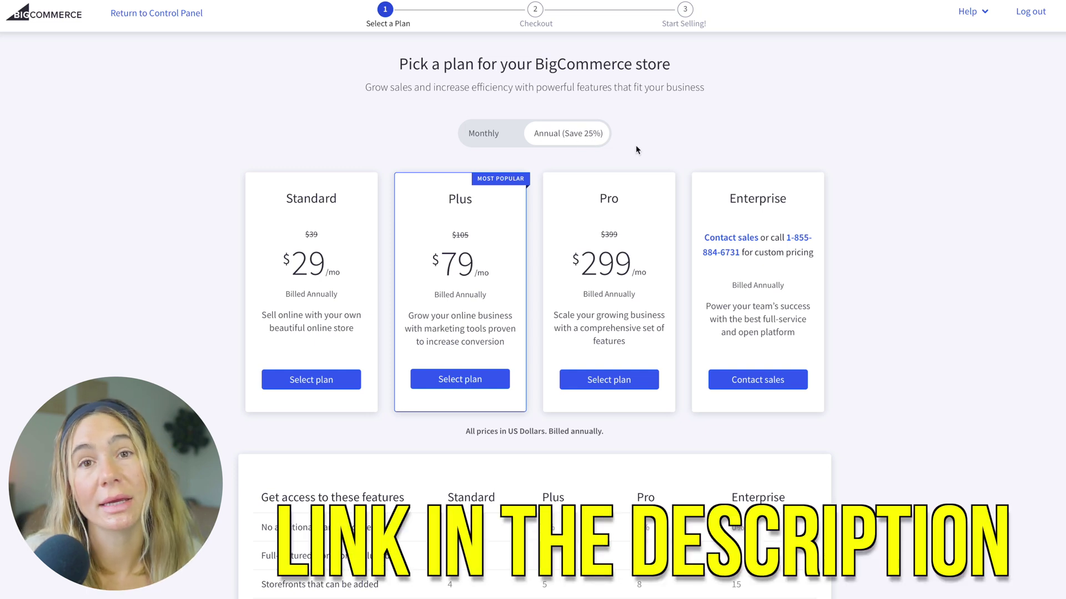
Step: Compare monthly and annual plan prices, then scroll through the feature comparison table
{"action": "scroll", "coordinate": [423, 272], "scroll_direction": "up", "scroll_amount": 1}
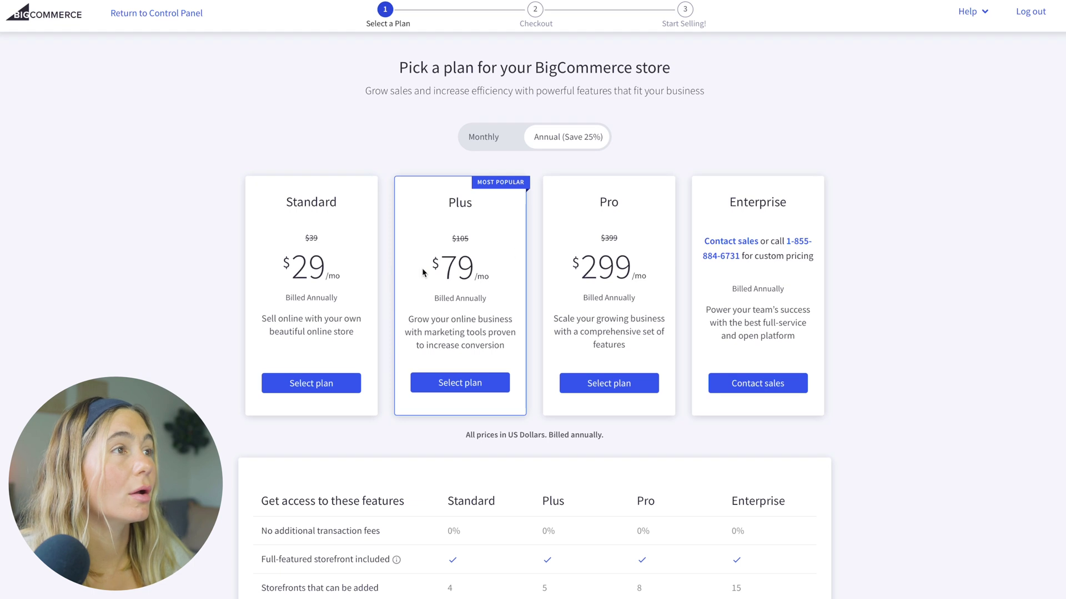
{"action": "left_click", "coordinate": [492, 145]}
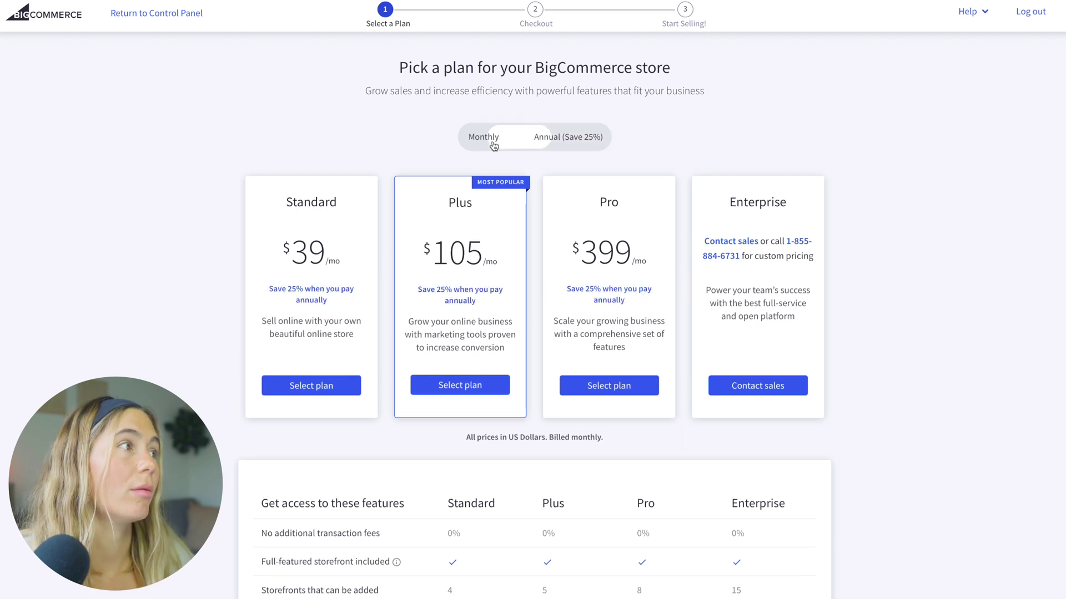
{"action": "left_click", "coordinate": [552, 139]}
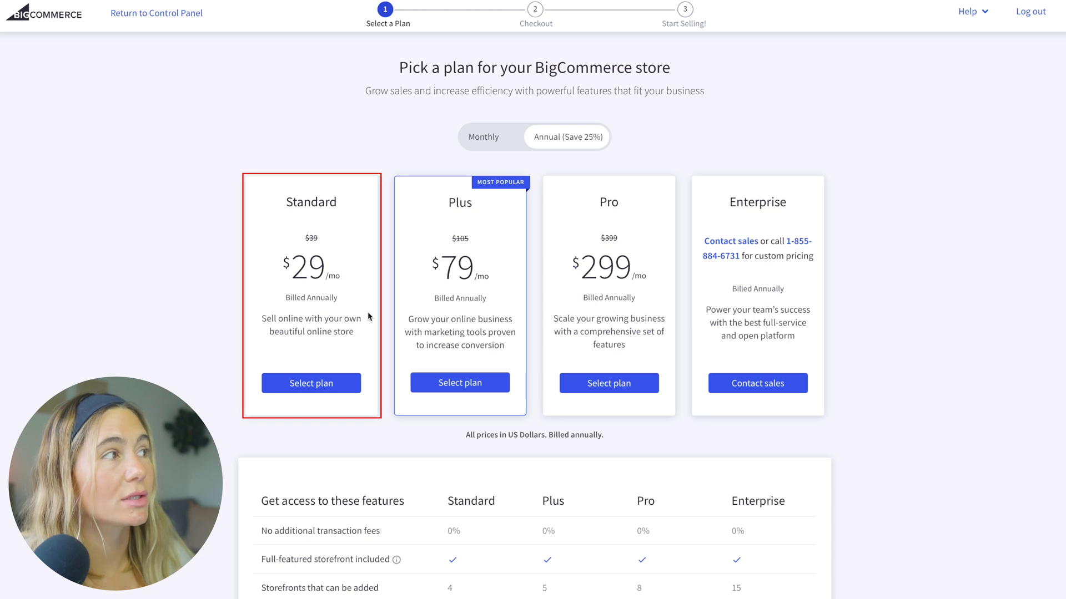
{"action": "scroll", "coordinate": [420, 216], "scroll_direction": "down", "scroll_amount": 5}
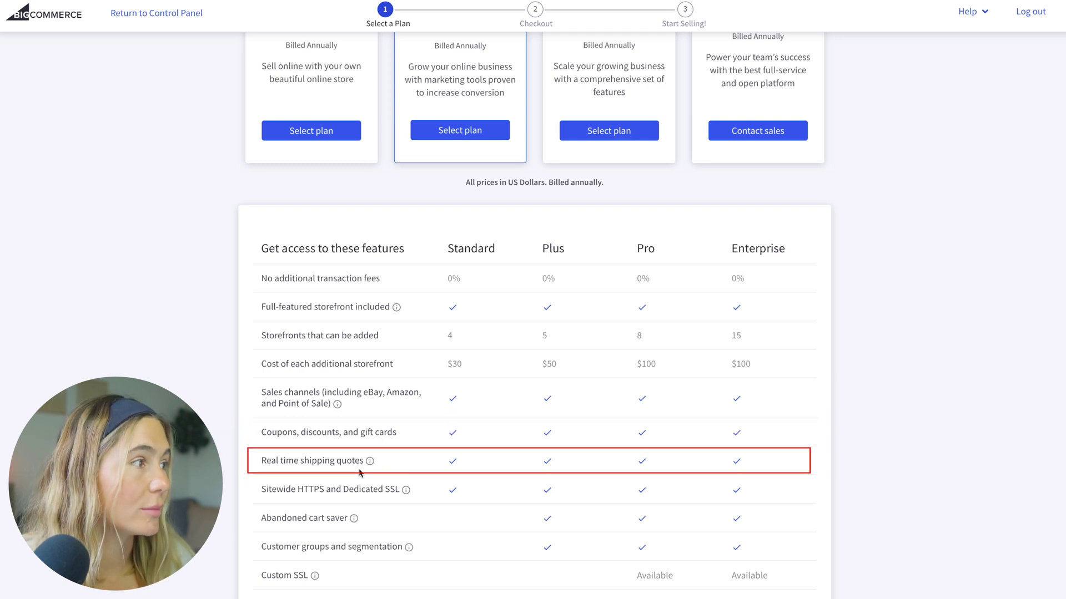
{"action": "scroll", "coordinate": [457, 430], "scroll_direction": "down", "scroll_amount": 1}
{"action": "mouse_move", "coordinate": [428, 472]}
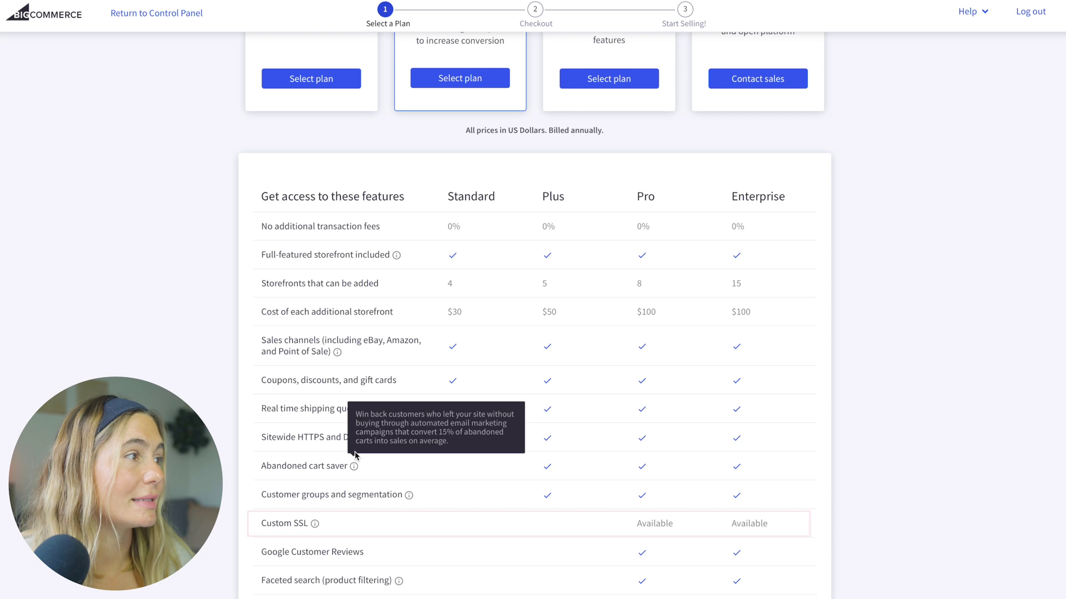
{"action": "scroll", "coordinate": [457, 448], "scroll_direction": "down", "scroll_amount": 3}
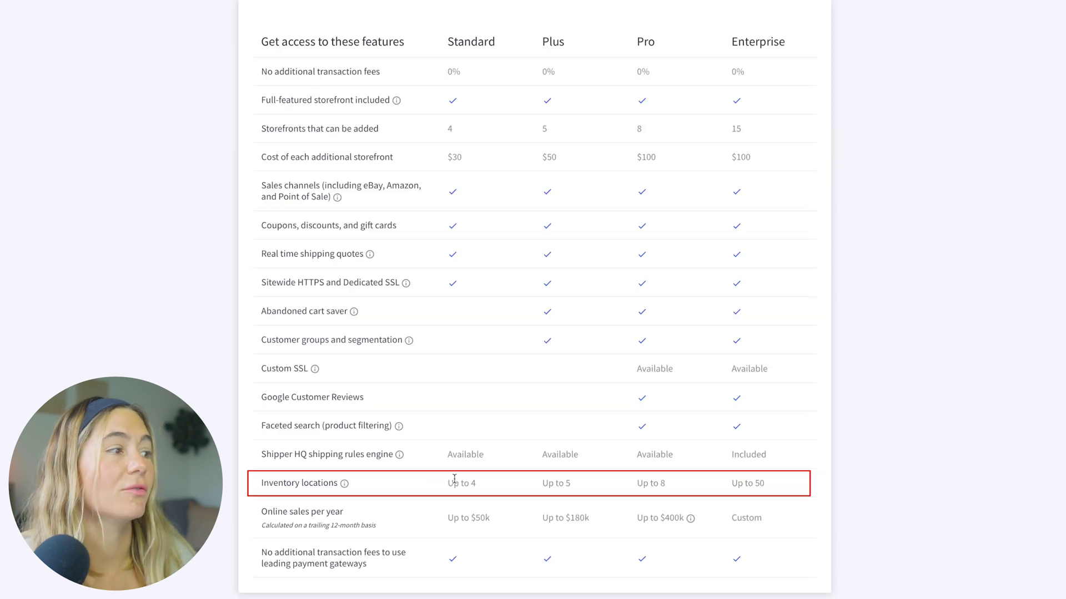
{"action": "scroll", "coordinate": [423, 475], "scroll_direction": "up", "scroll_amount": 7}
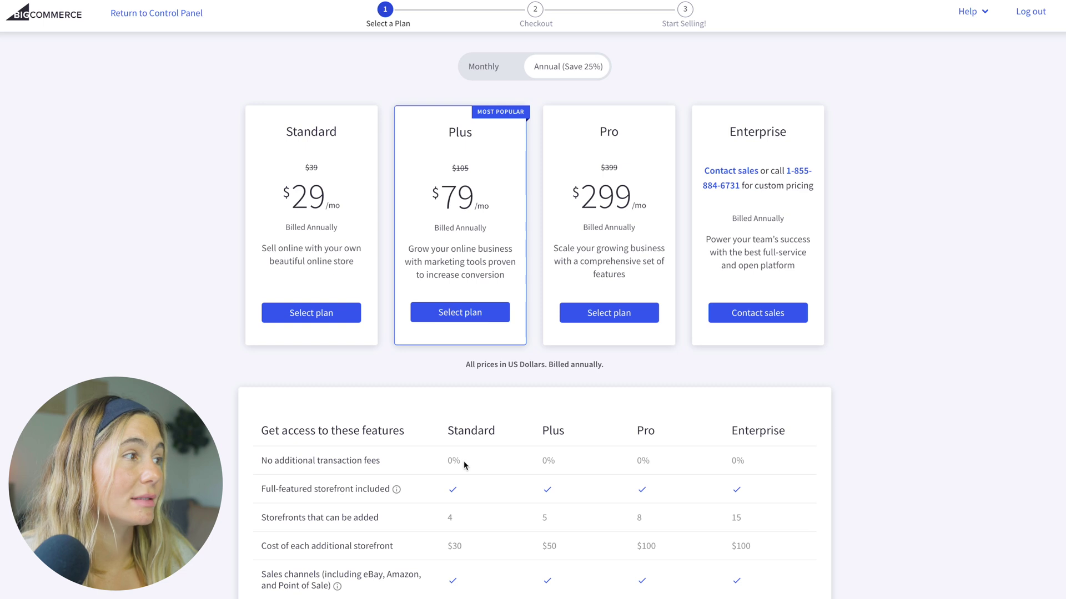
{"action": "scroll", "coordinate": [451, 504], "scroll_direction": "up", "scroll_amount": 1}
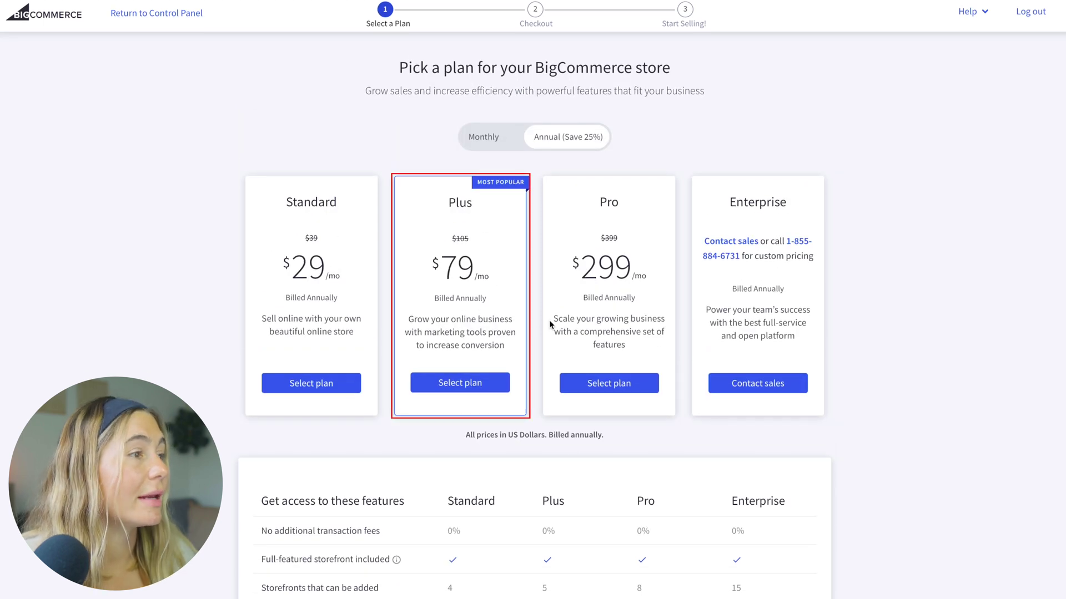
{"action": "scroll", "coordinate": [672, 494], "scroll_direction": "down", "scroll_amount": 4}
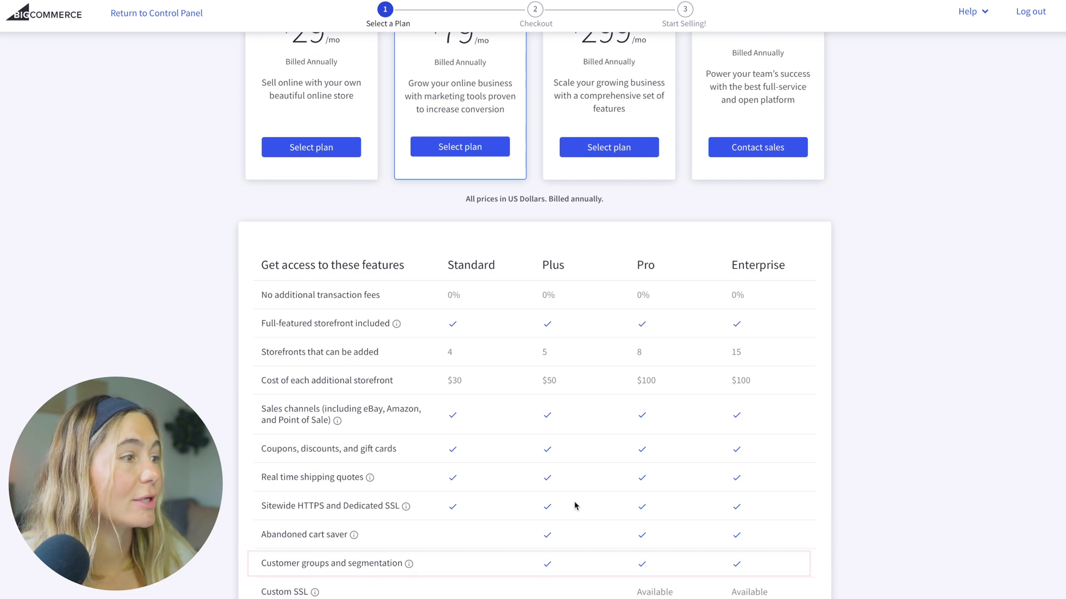
{"action": "scroll", "coordinate": [575, 516], "scroll_direction": "down", "scroll_amount": 4}
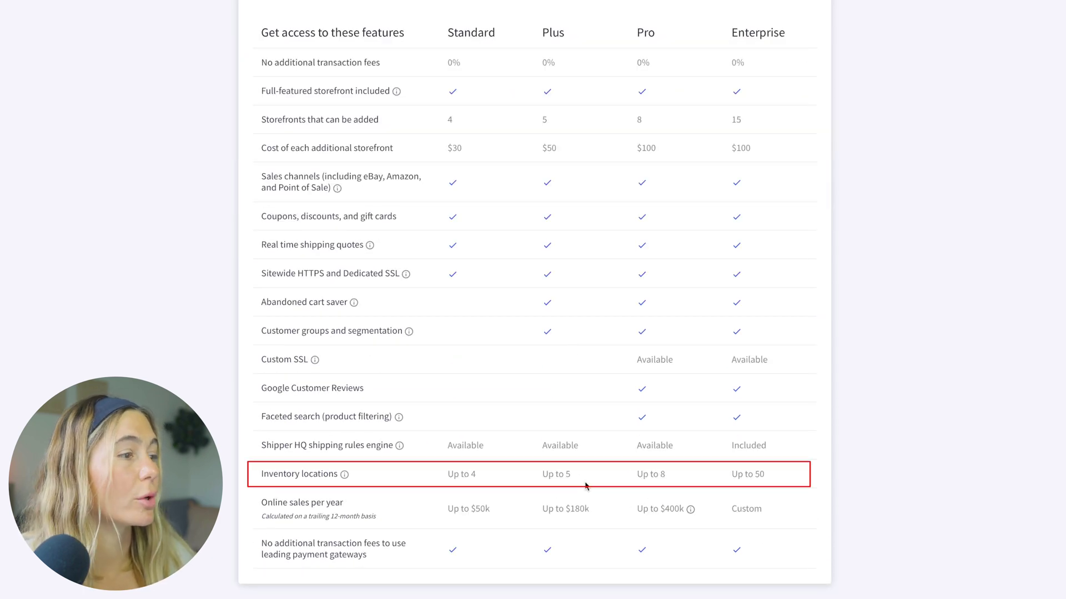
{"action": "scroll", "coordinate": [448, 254], "scroll_direction": "up", "scroll_amount": 8}
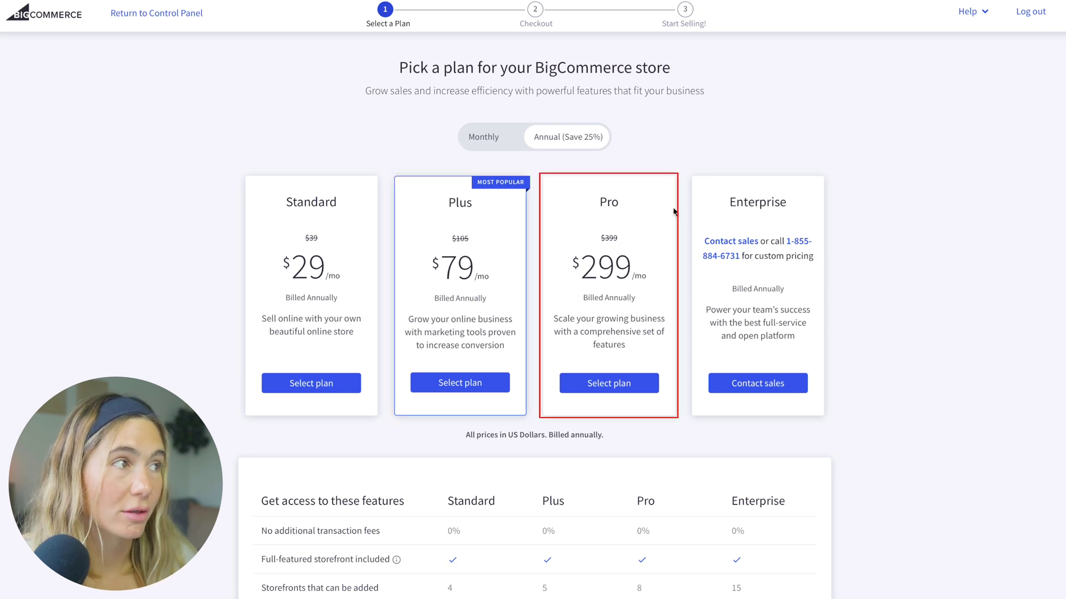
{"action": "scroll", "coordinate": [653, 256], "scroll_direction": "down", "scroll_amount": 4}
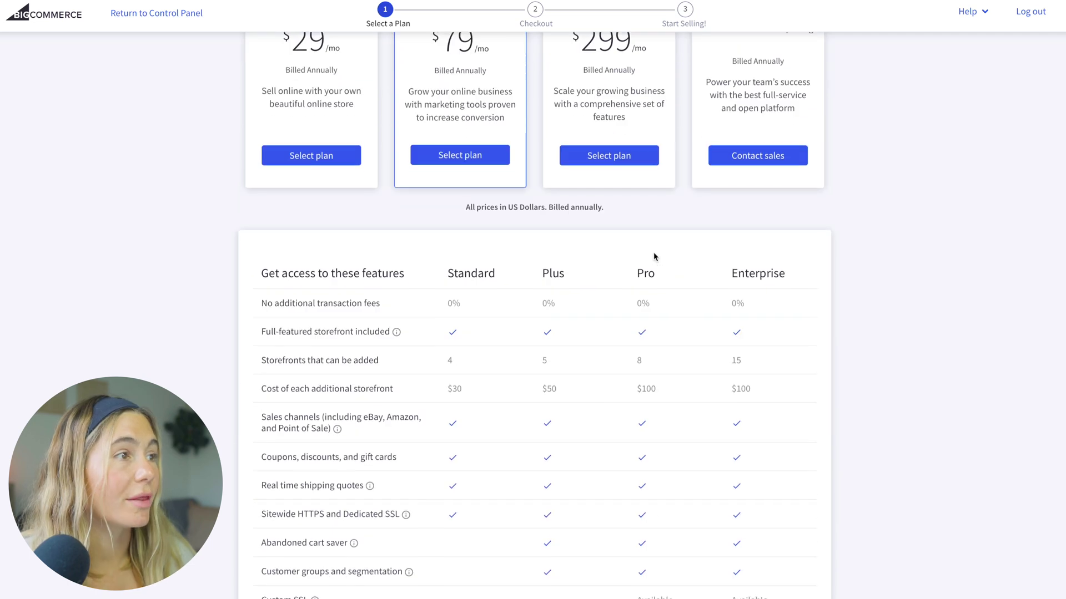
{"action": "scroll", "coordinate": [655, 261], "scroll_direction": "down", "scroll_amount": 1}
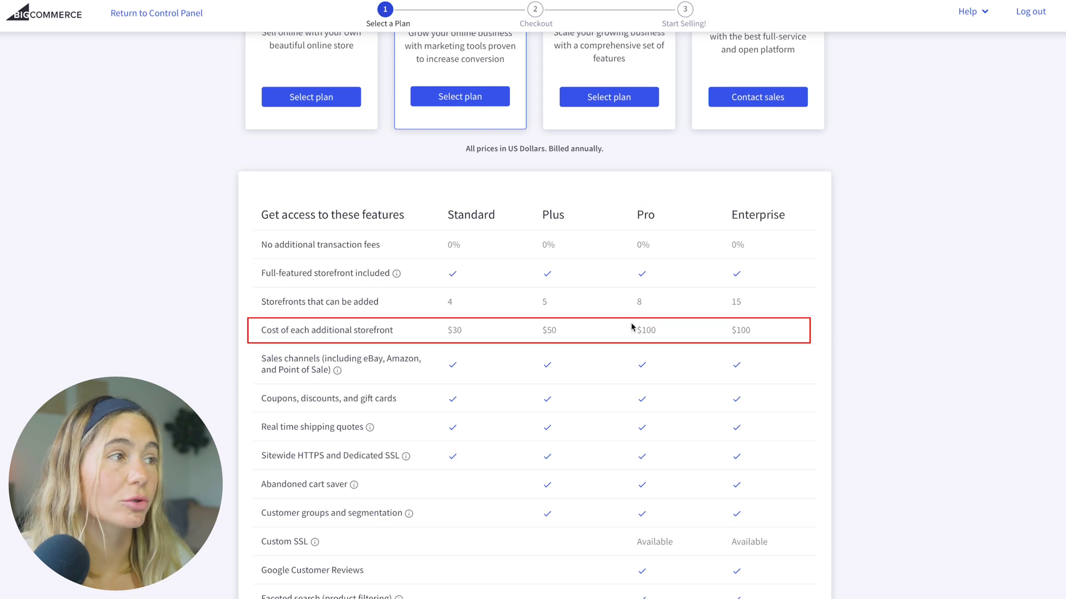
{"action": "scroll", "coordinate": [689, 288], "scroll_direction": "down", "scroll_amount": 1}
{"action": "scroll", "coordinate": [622, 496], "scroll_direction": "down", "scroll_amount": 2}
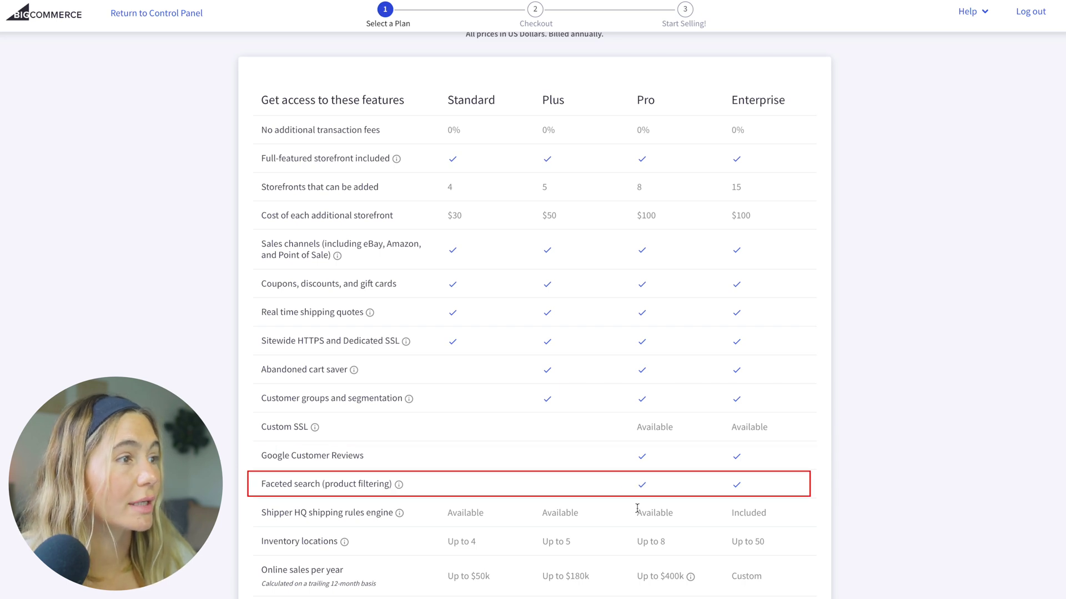
{"action": "scroll", "coordinate": [753, 388], "scroll_direction": "up", "scroll_amount": 4}
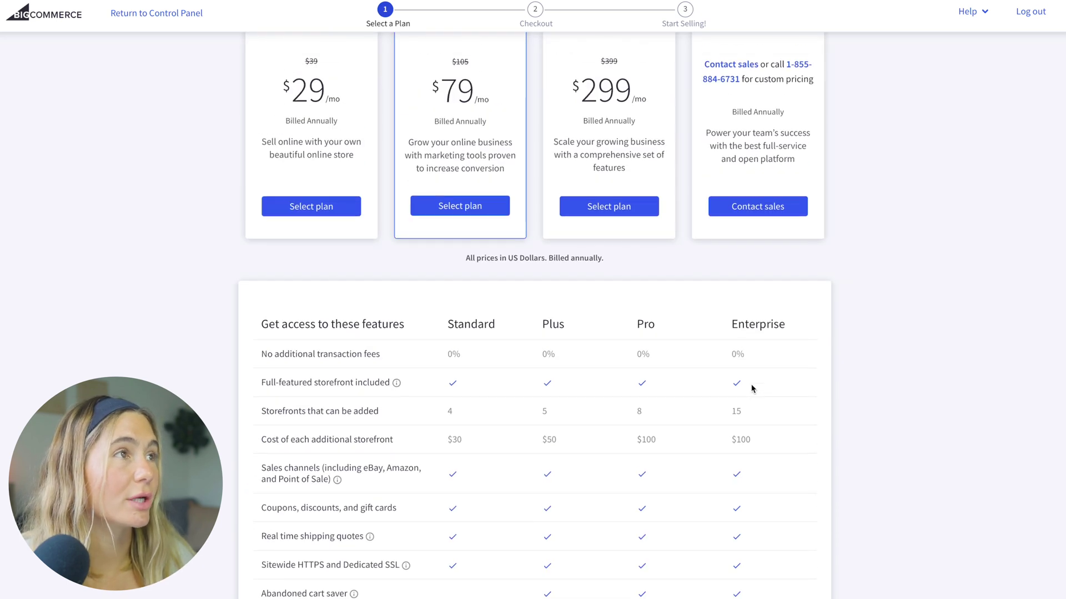
{"action": "scroll", "coordinate": [753, 388], "scroll_direction": "up", "scroll_amount": 2}
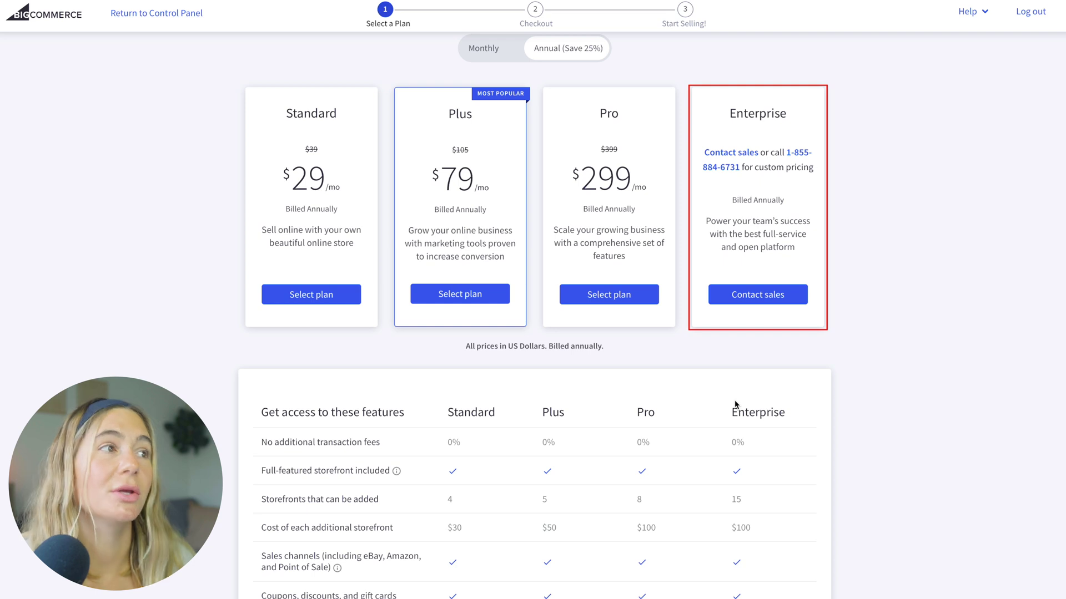
{"action": "scroll", "coordinate": [814, 278], "scroll_direction": "down", "scroll_amount": 4}
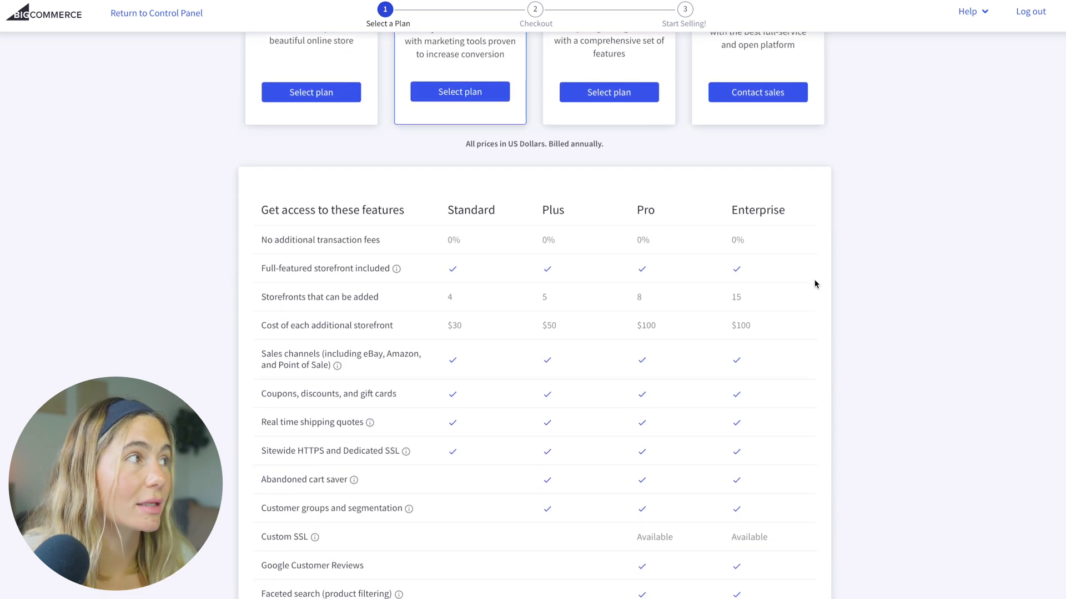
{"action": "scroll", "coordinate": [796, 246], "scroll_direction": "down", "scroll_amount": 2}
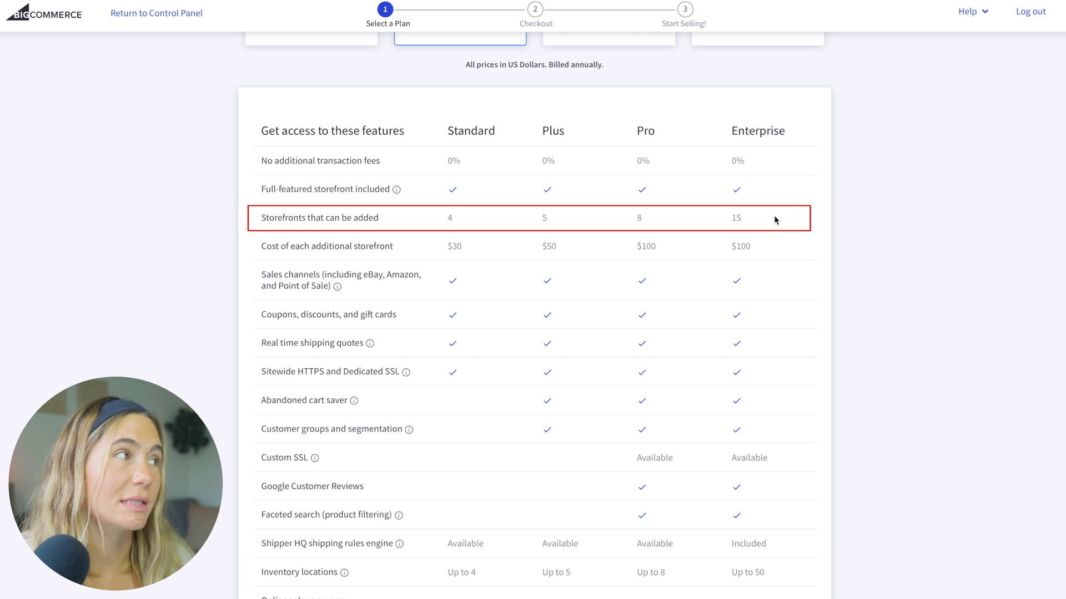
{"action": "scroll", "coordinate": [775, 220], "scroll_direction": "up", "scroll_amount": 7}
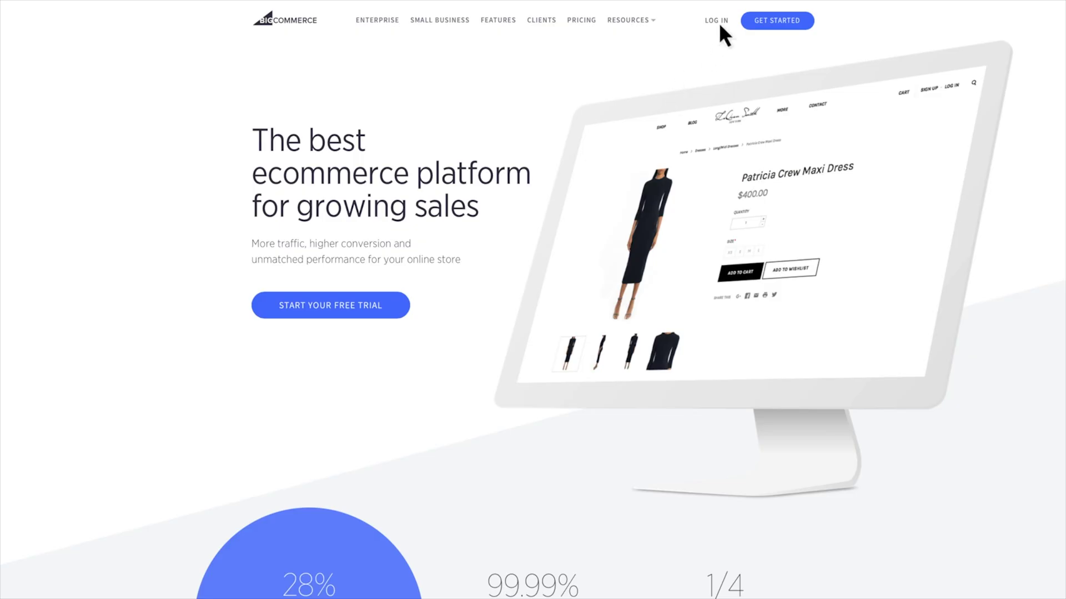
Step: Go to the account login page via LOG IN in the homepage's top navigation
{"action": "left_click", "coordinate": [717, 21]}
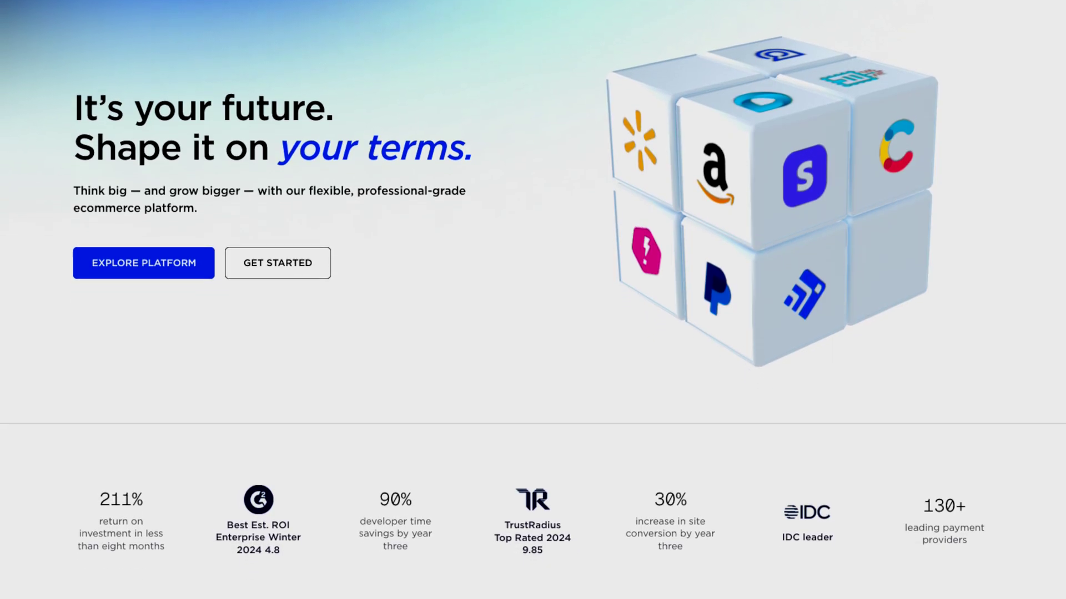
{"action": "scroll", "coordinate": [533, 300], "scroll_direction": "down", "scroll_amount": 5}
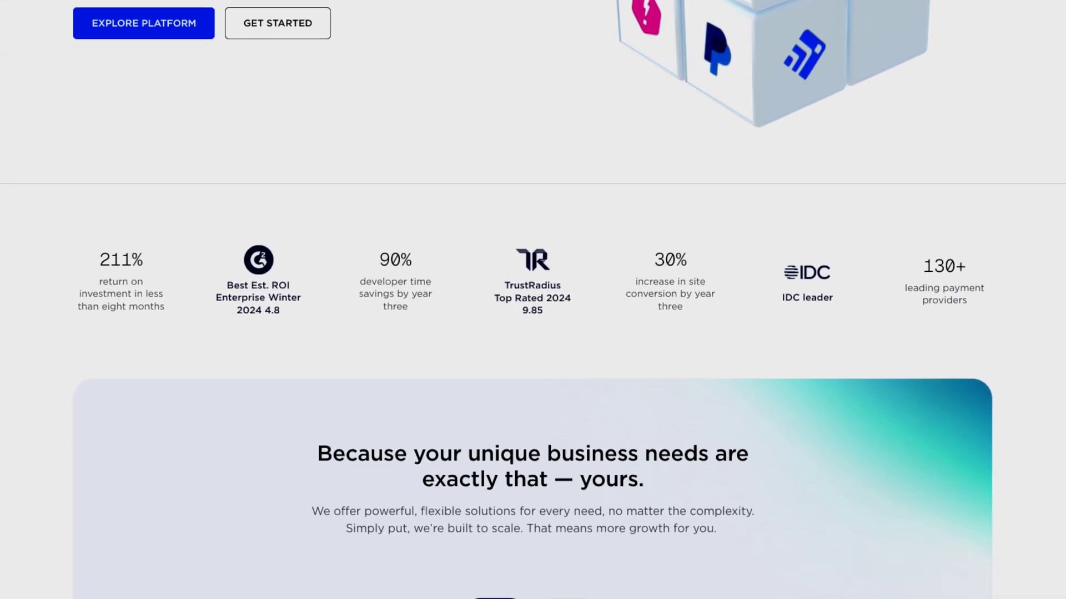
{"action": "scroll", "coordinate": [532, 300], "scroll_direction": "down", "scroll_amount": 7}
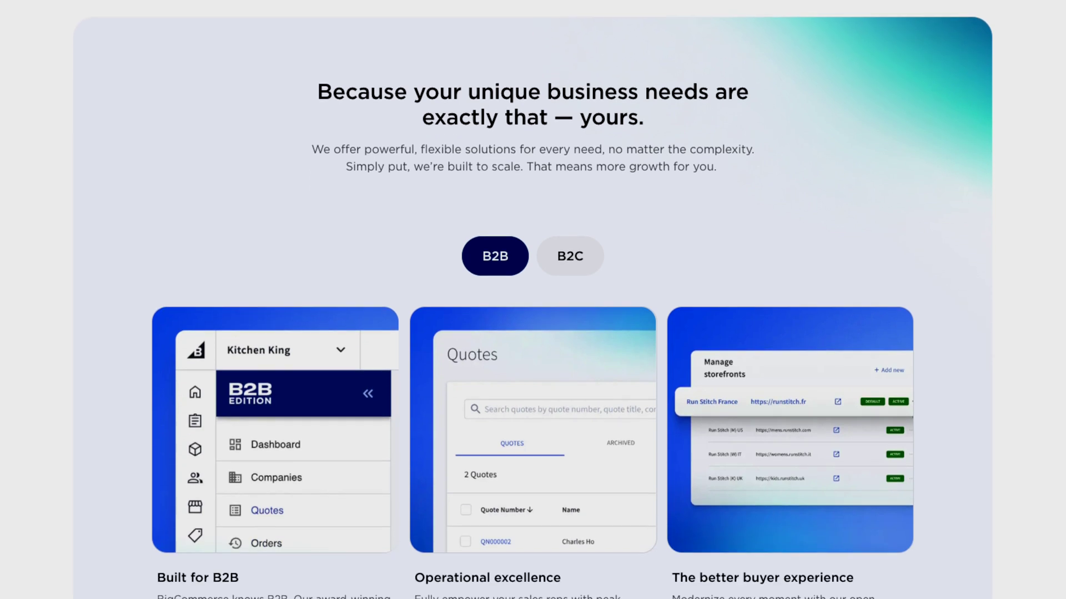
{"action": "scroll", "coordinate": [533, 299], "scroll_direction": "down", "scroll_amount": 7}
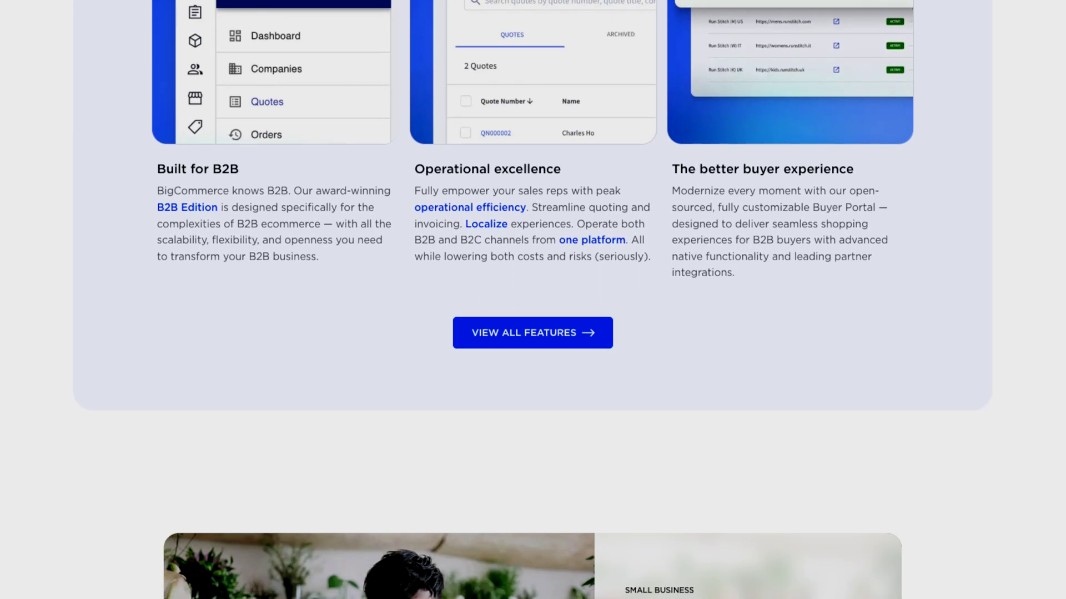
{"action": "scroll", "coordinate": [533, 299], "scroll_direction": "down", "scroll_amount": 7}
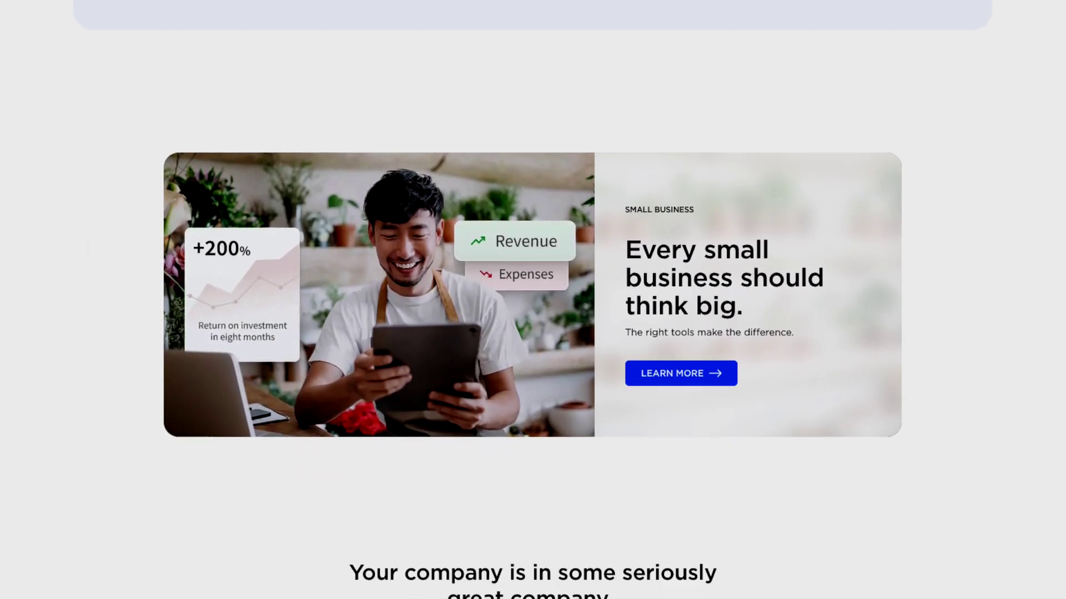
{"action": "scroll", "coordinate": [533, 299], "scroll_direction": "down", "scroll_amount": 4}
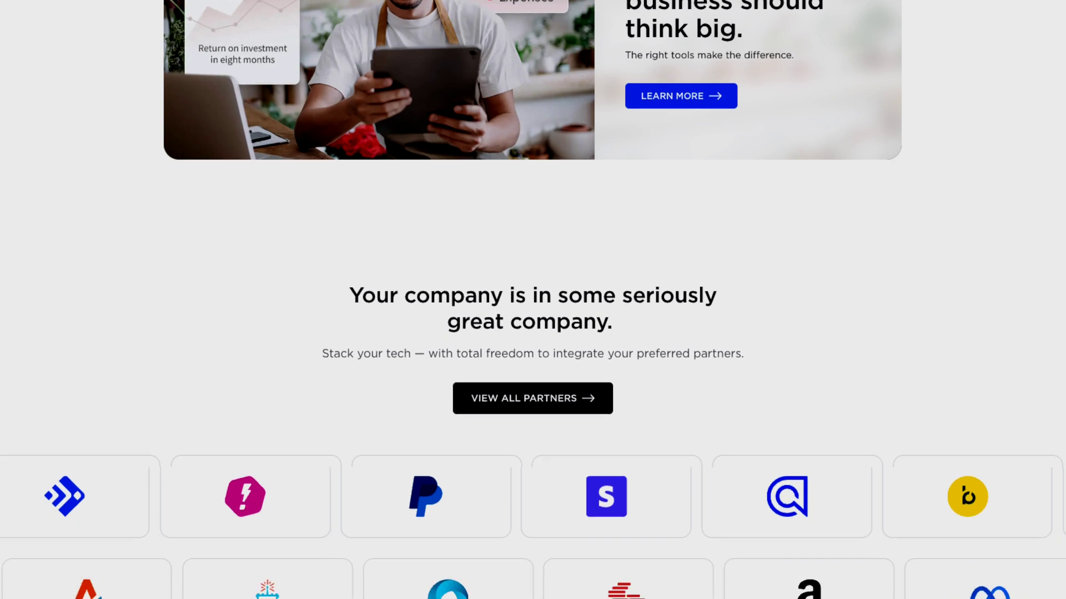